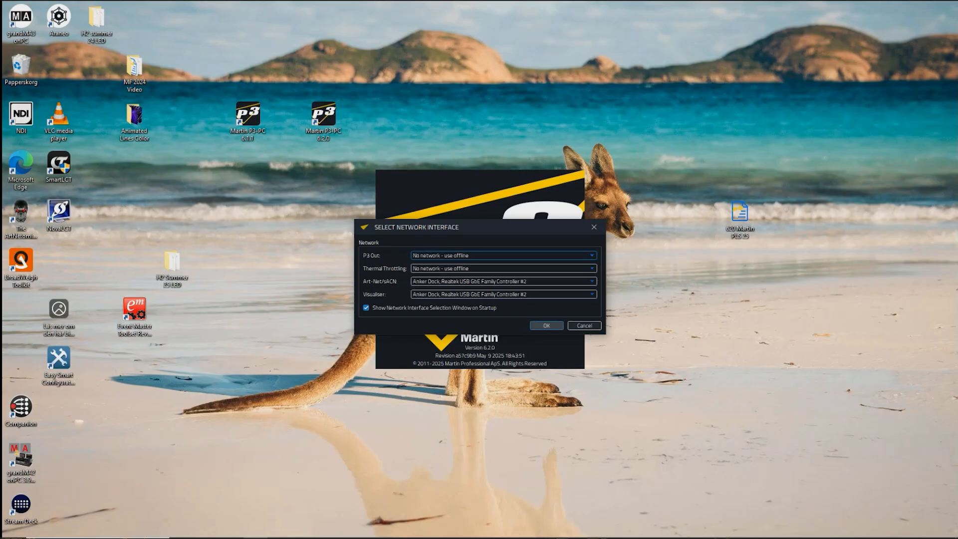
Accept the startup network interface selection and load the show.
key("Return")
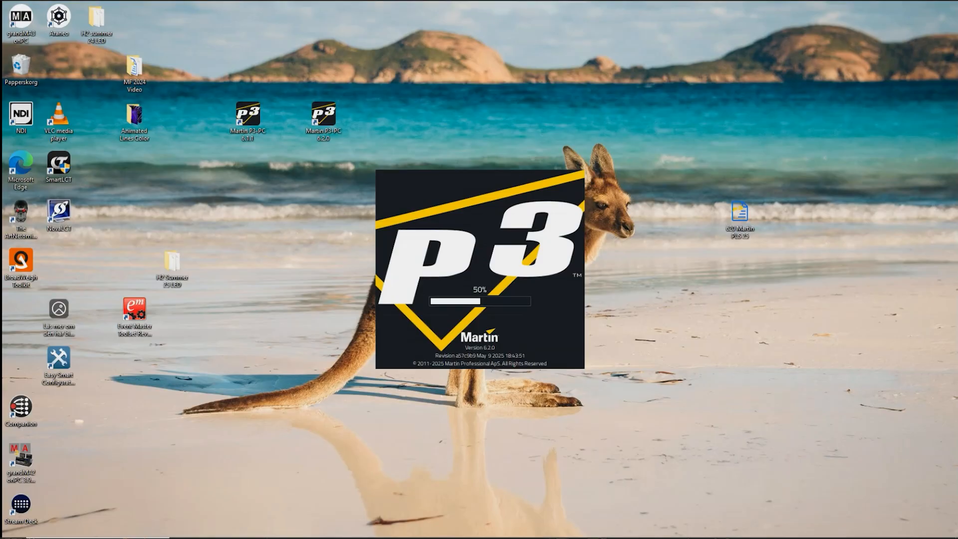
key("Return")
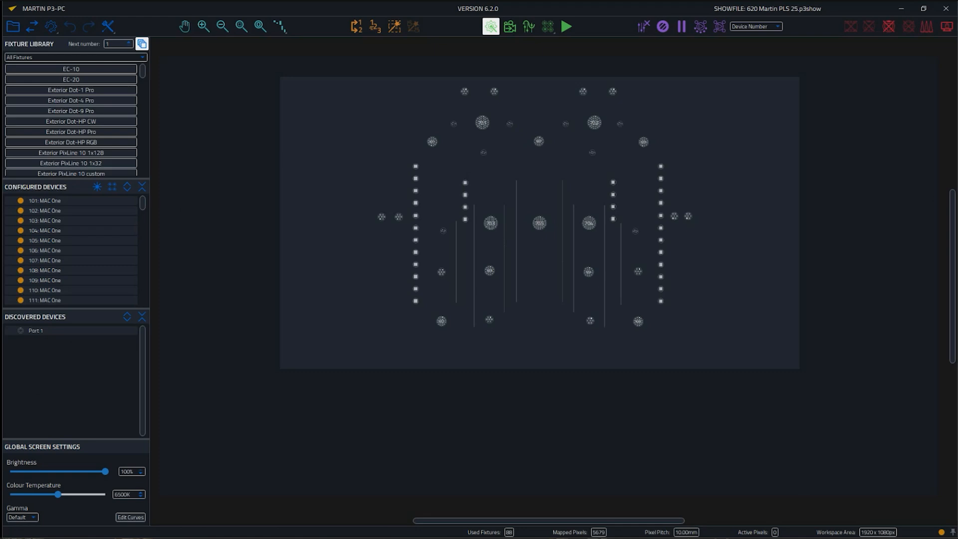
Check the visualiser output and port assignments in the Network preferences.
left_click(50, 26)
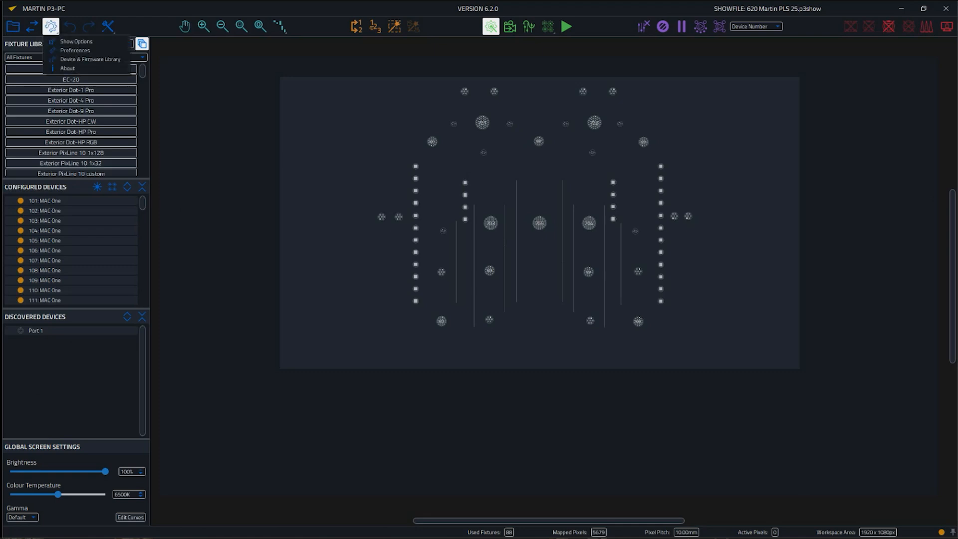
left_click(75, 51)
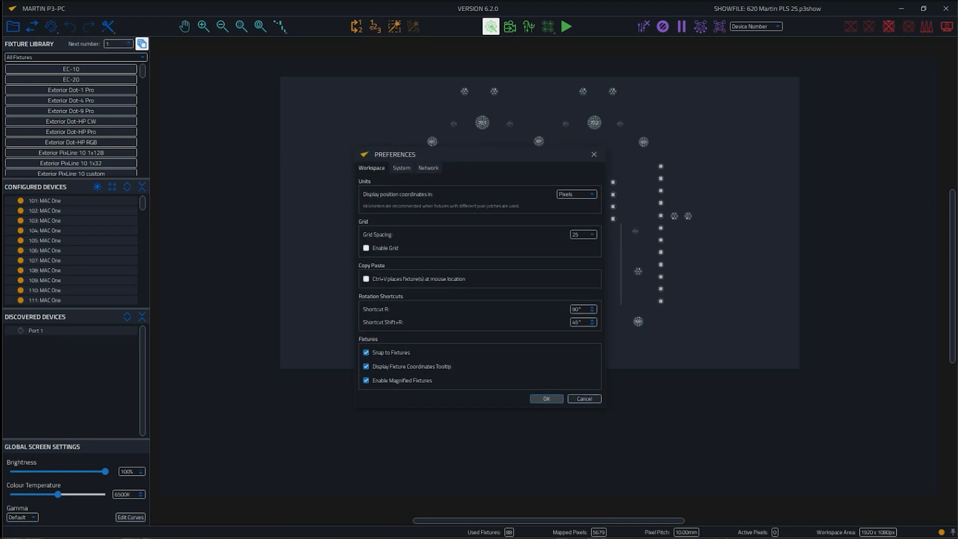
left_click(428, 168)
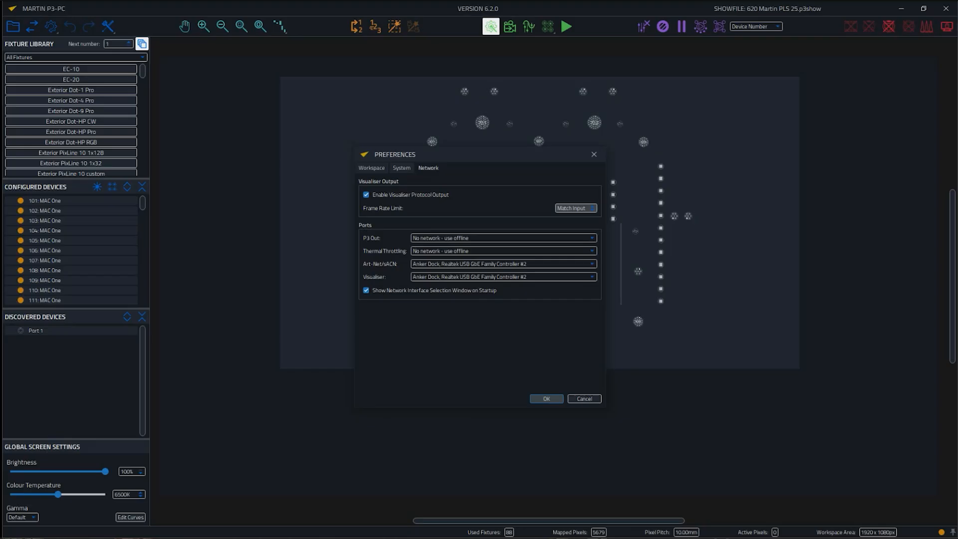
left_click(547, 399)
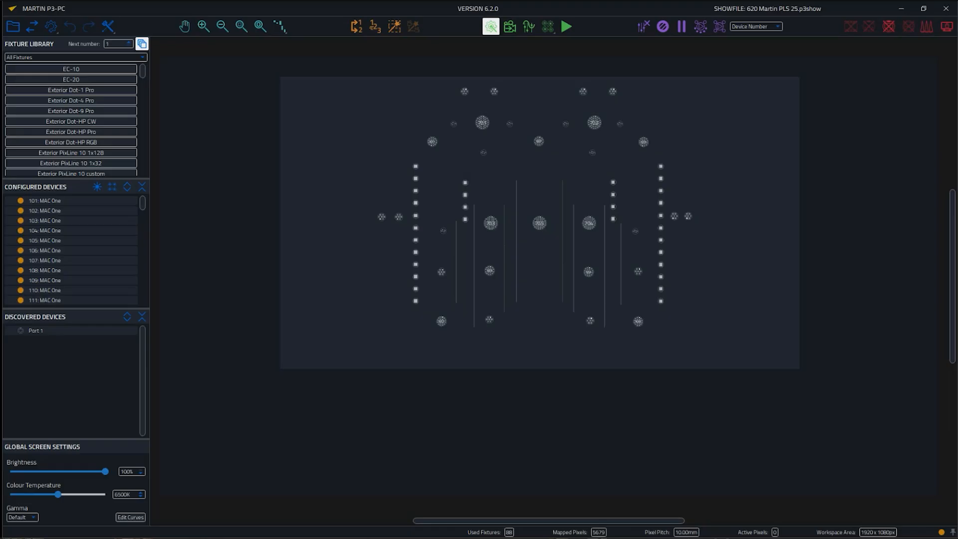
Set the video input source to NDI and choose the Arena - Composition stream.
left_click(529, 27)
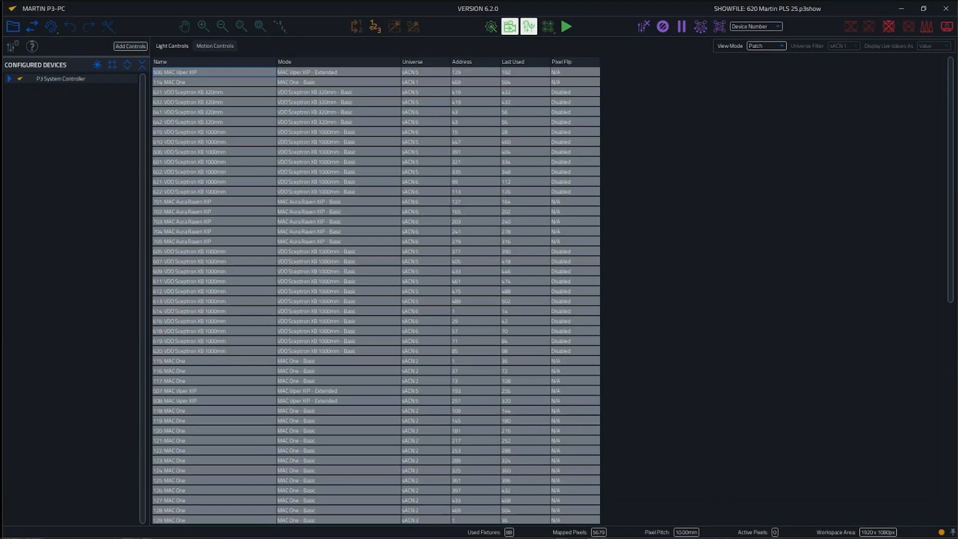
left_click(509, 26)
left_click(130, 56)
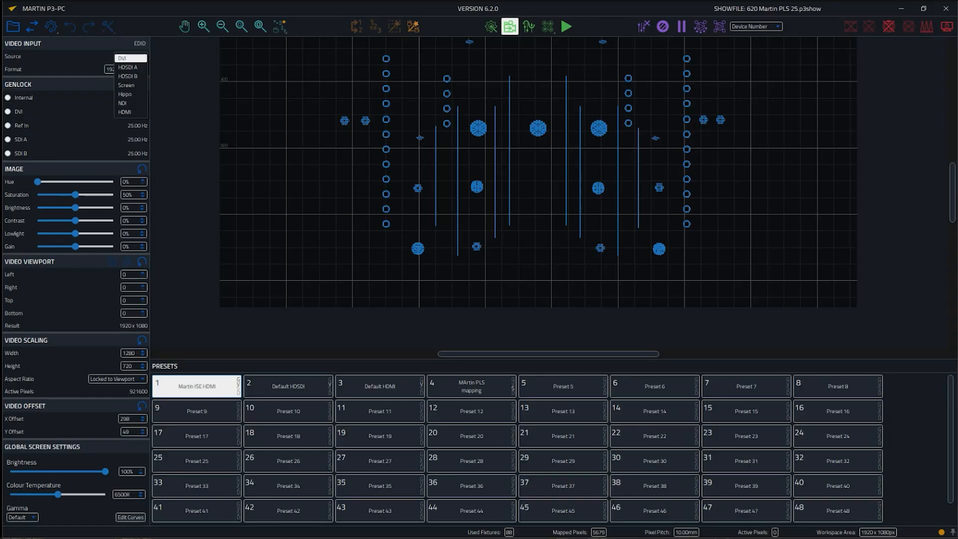
left_click(131, 94)
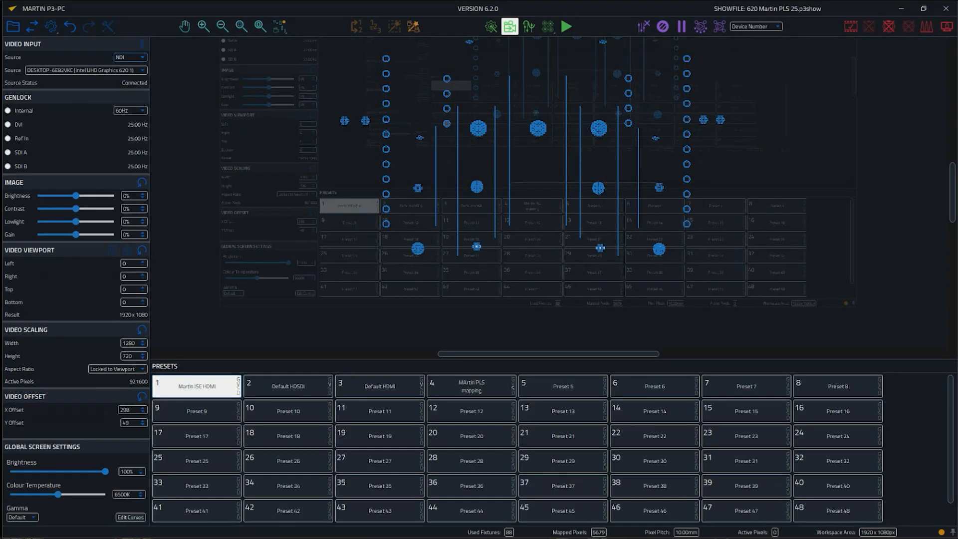
left_click(85, 70)
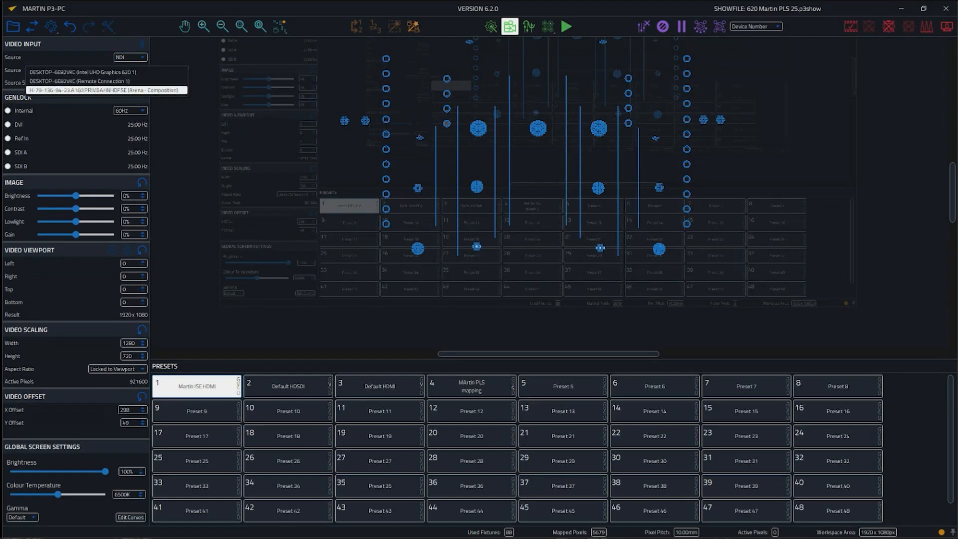
left_click(103, 90)
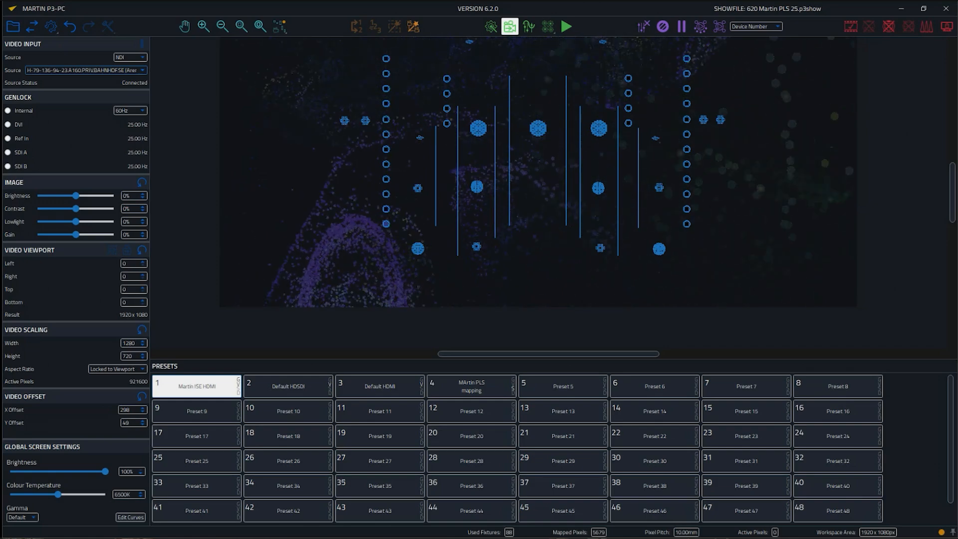
Return to the fixture mapping workspace and use the video input as its background.
scroll(709, 336, "up", 2)
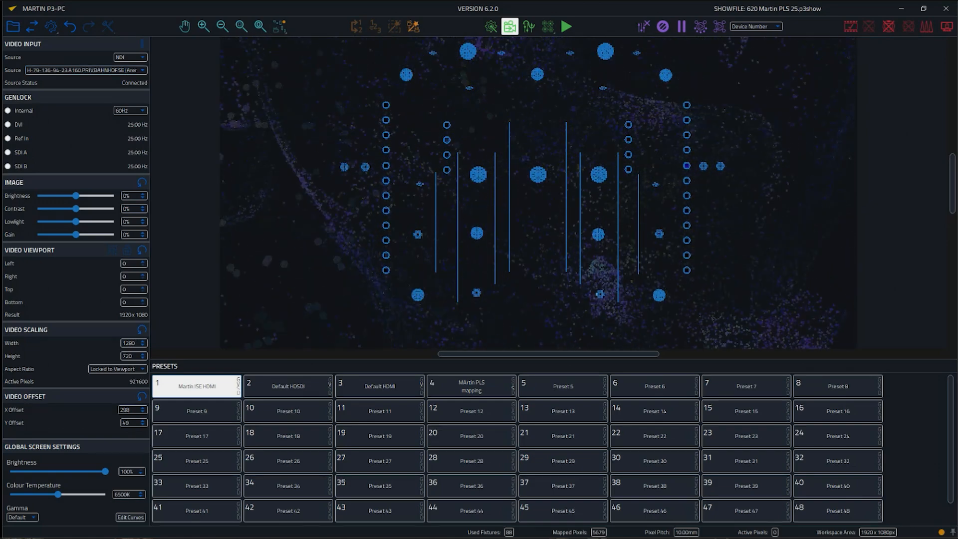
left_click(491, 26)
left_click(279, 26)
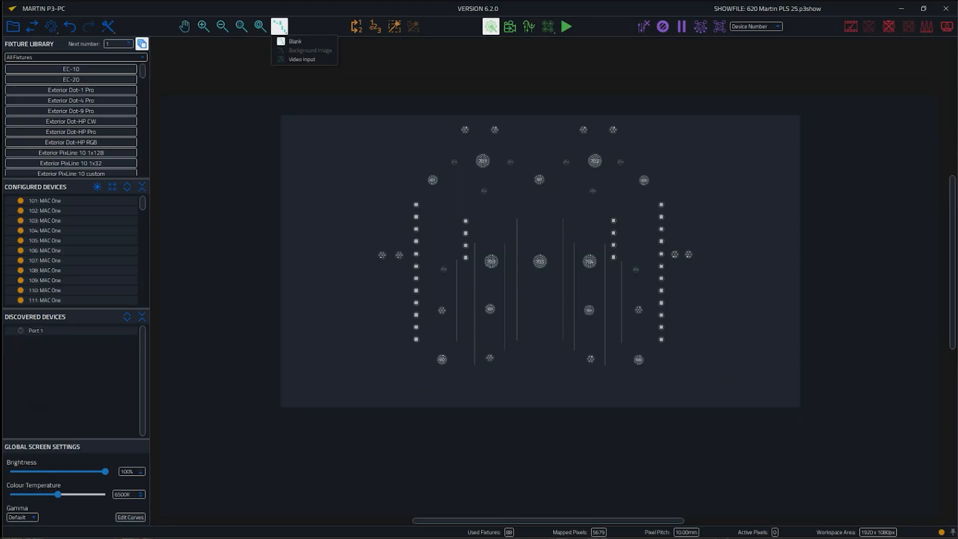
left_click(302, 59)
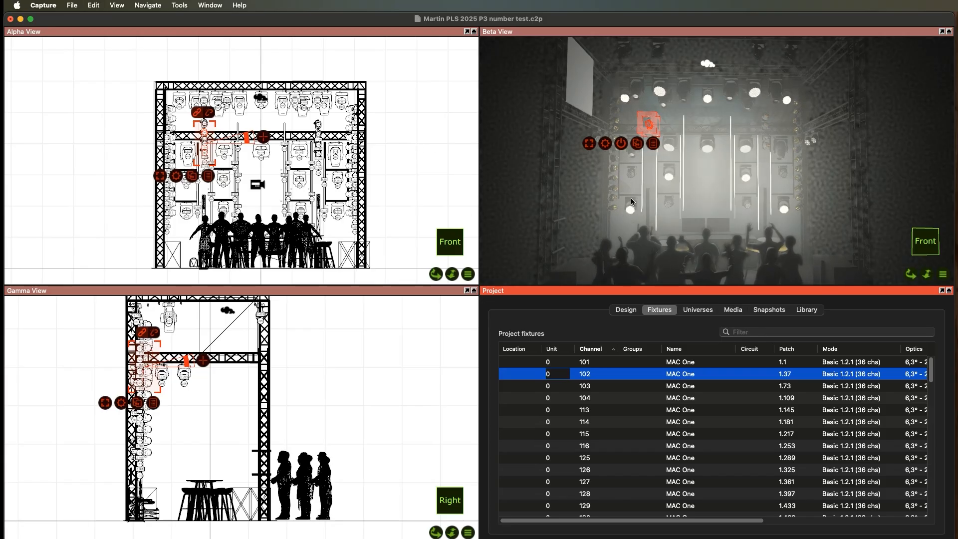
Clear the fixture selection and look through the channel numbers in the project fixtures list.
left_click(599, 255)
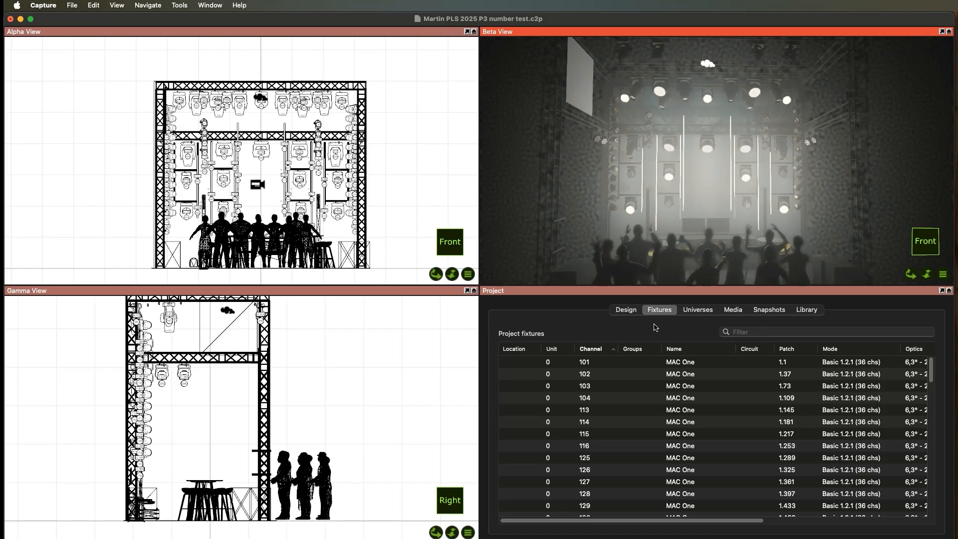
scroll(612, 384, "down", 10)
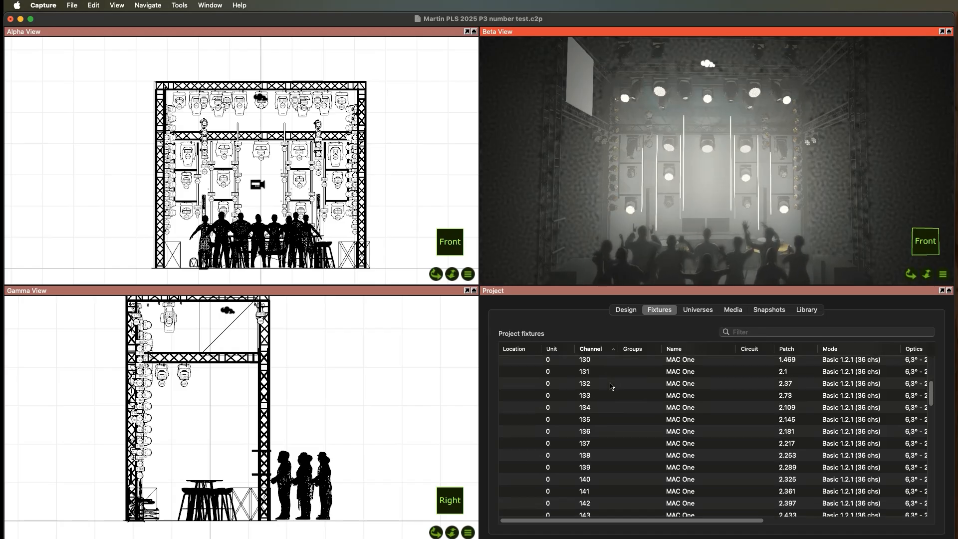
scroll(611, 386, "down", 20)
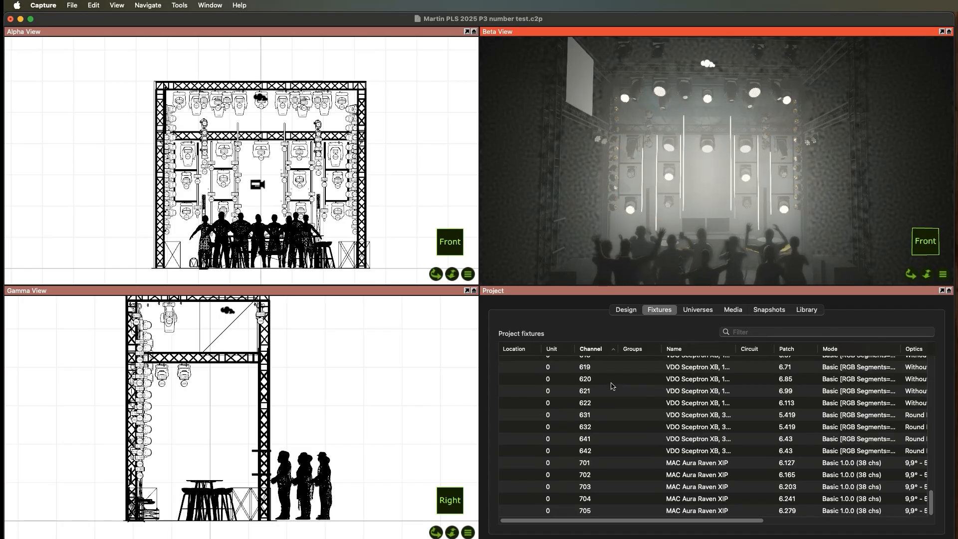
scroll(611, 386, "up", 20)
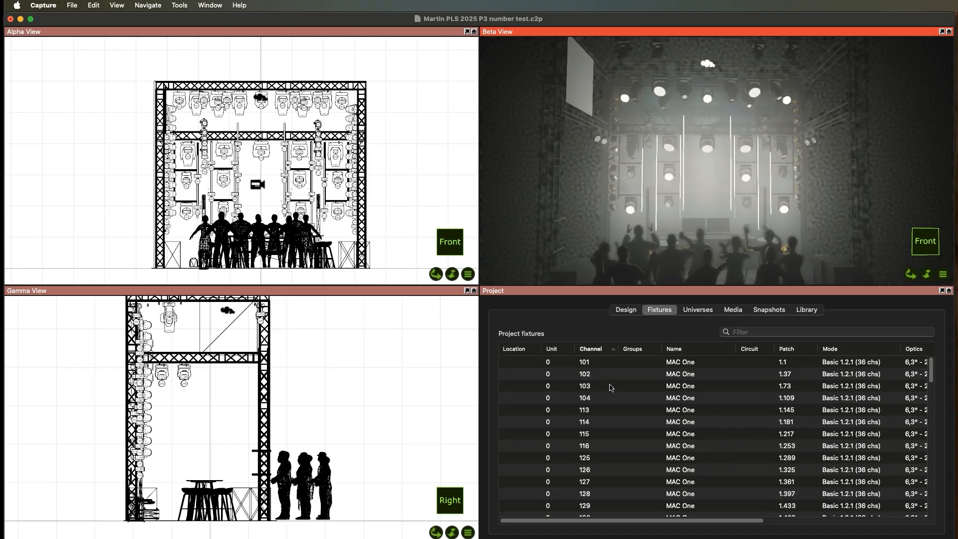
Inspect the properties of the MAC One on channel 101 and check its P3 Controller options.
double_click(588, 362)
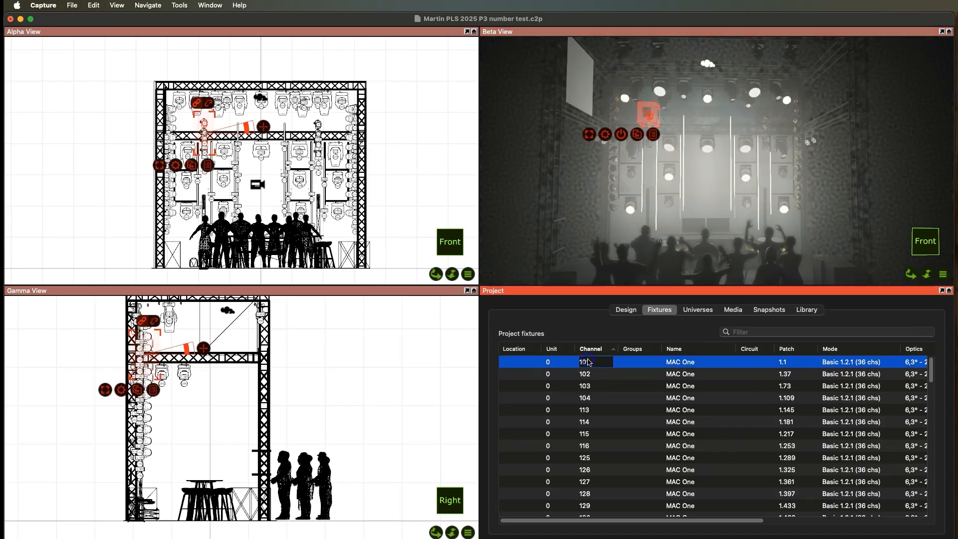
left_click(626, 310)
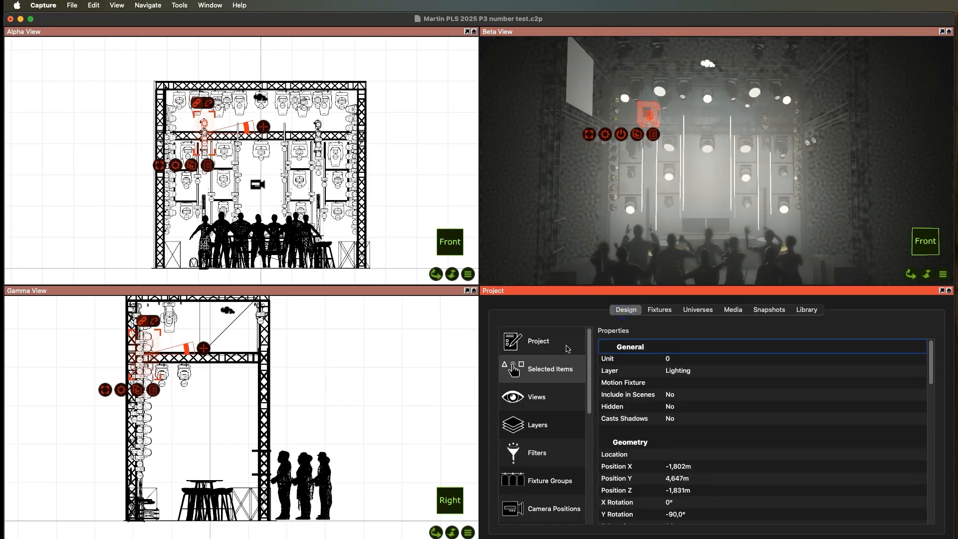
left_click(552, 370)
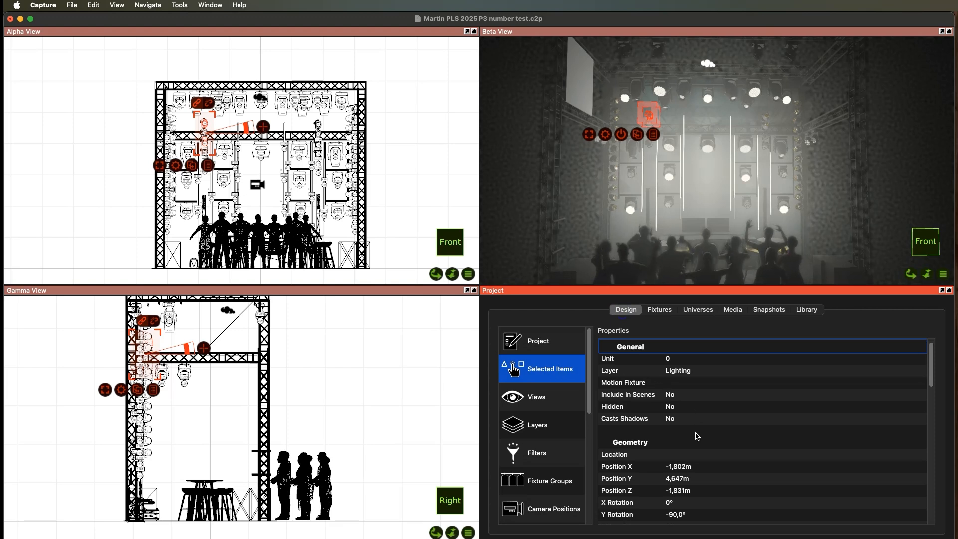
scroll(697, 437, "down", 10)
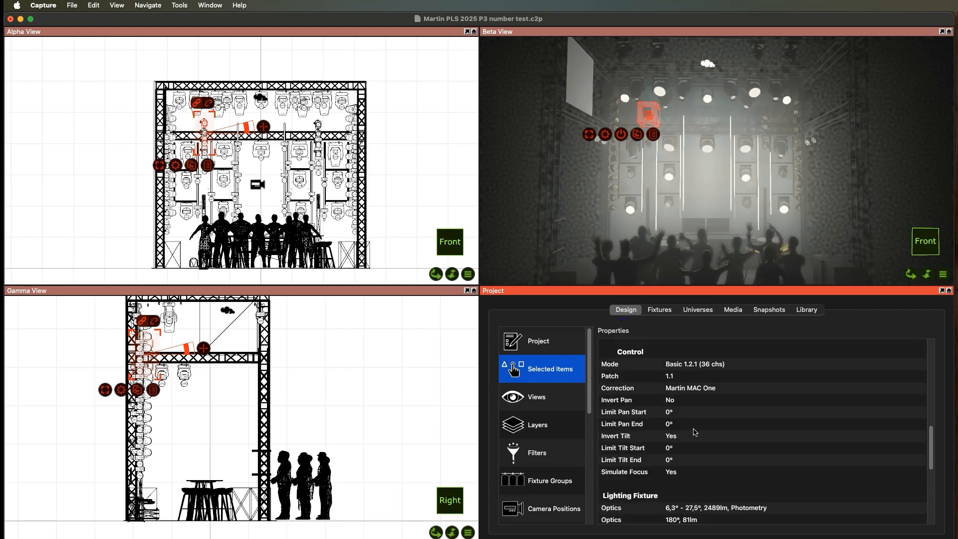
scroll(695, 433, "down", 4)
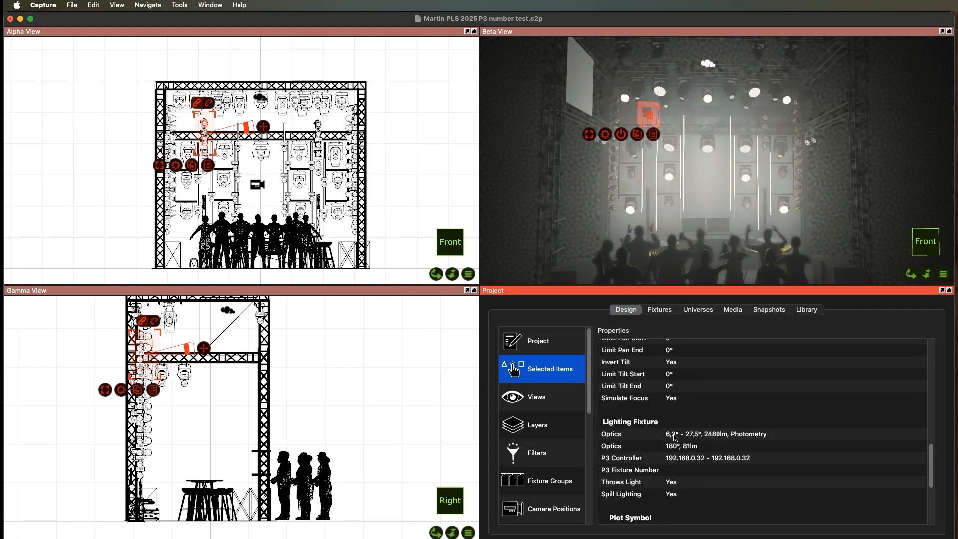
scroll(639, 435, "down", 3)
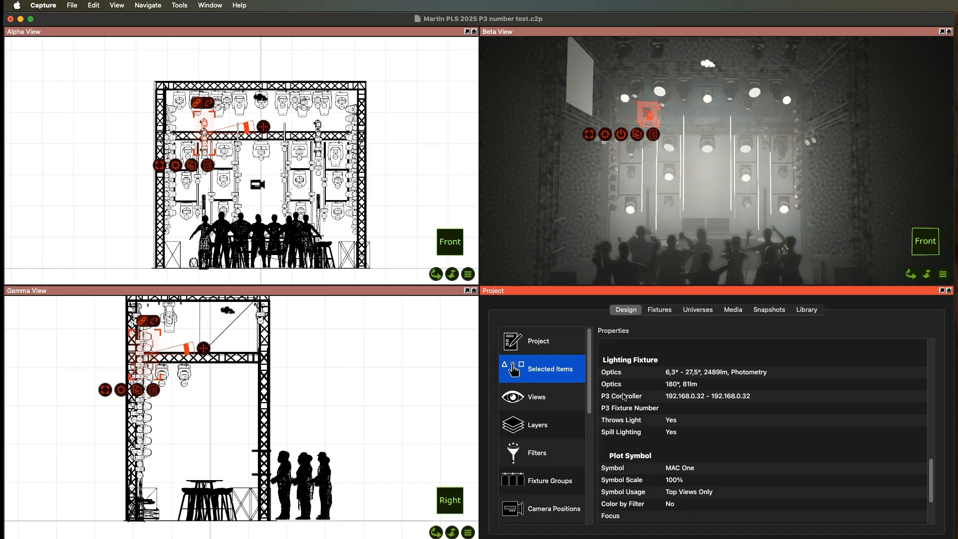
left_click(681, 397)
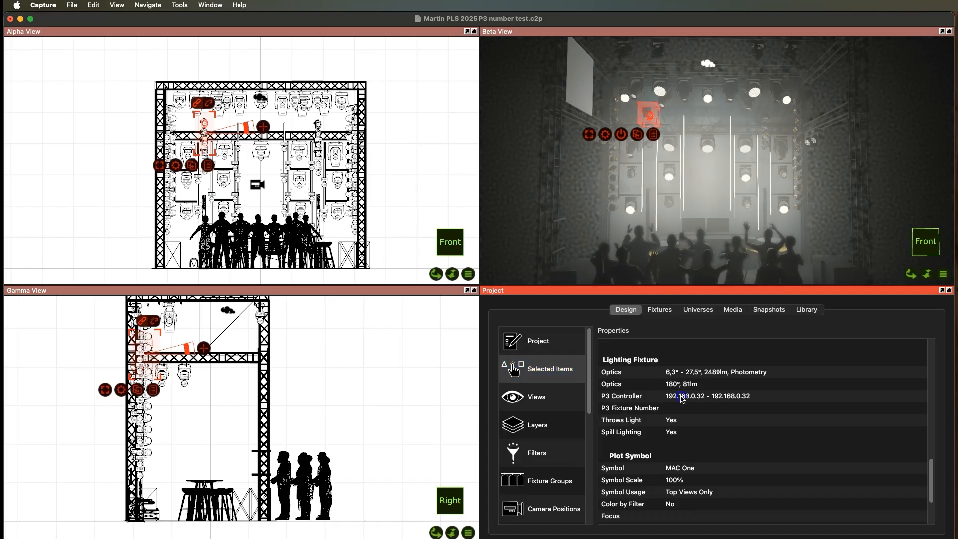
left_click(682, 397)
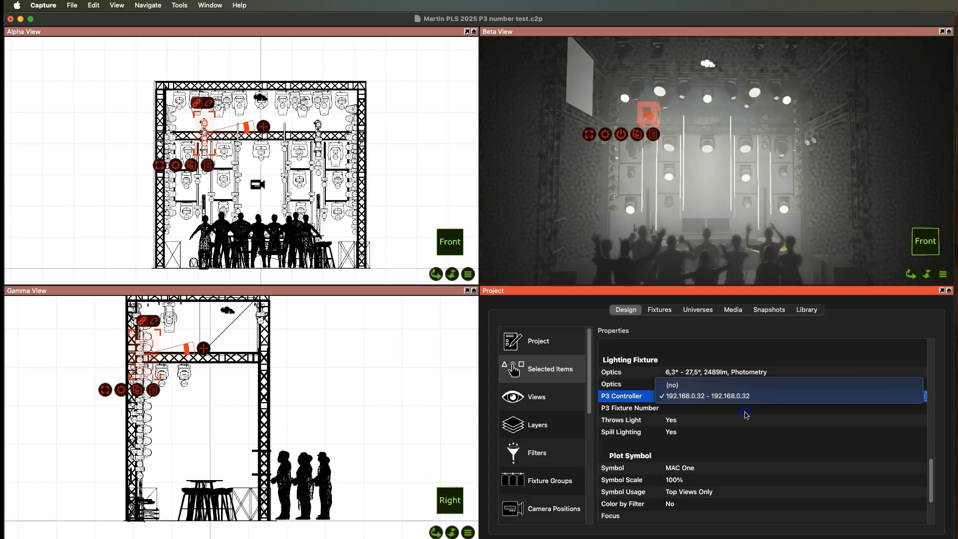
left_click(747, 415)
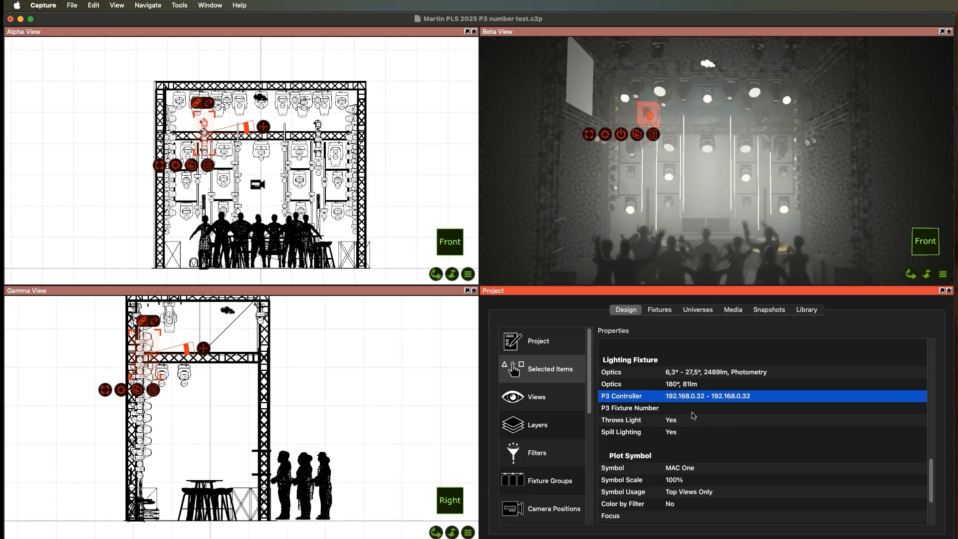
Set the P3 Fixture Number of the MAC One on channel 101 to 101.
scroll(717, 428, "up", 10)
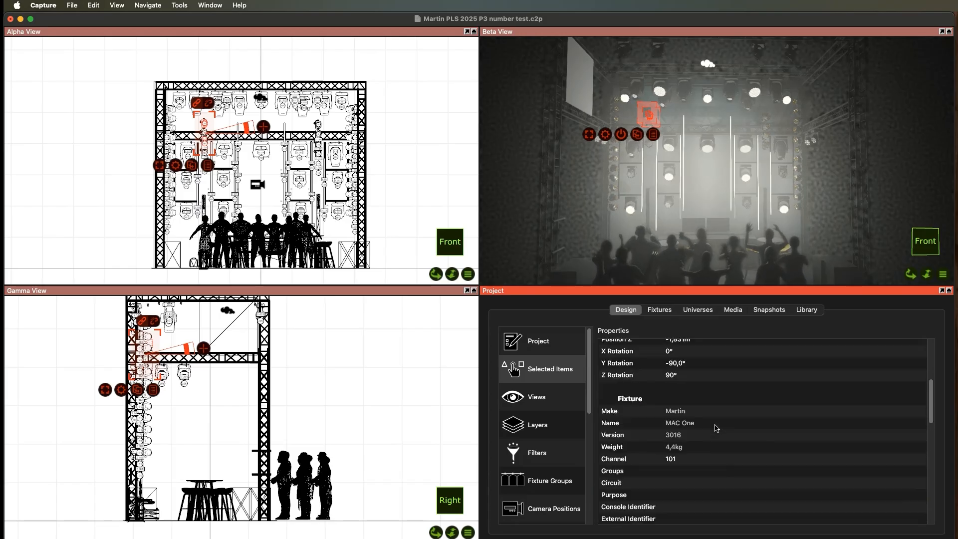
scroll(717, 428, "down", 1)
scroll(694, 449, "down", 10)
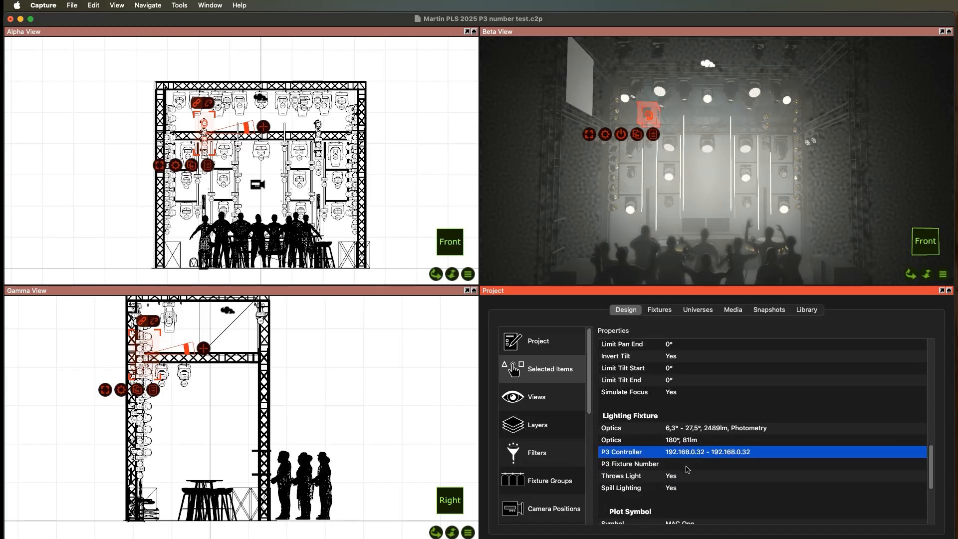
double_click(686, 468)
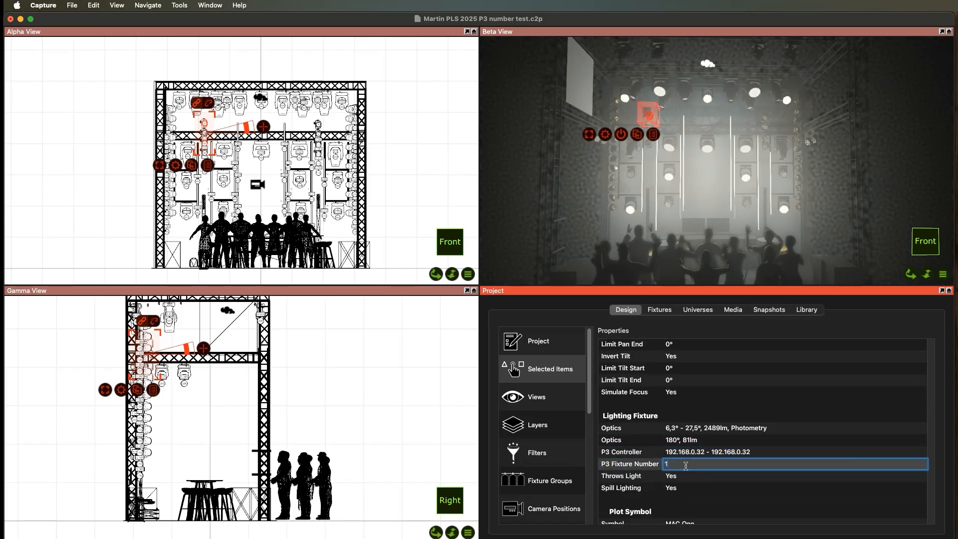
key("Return")
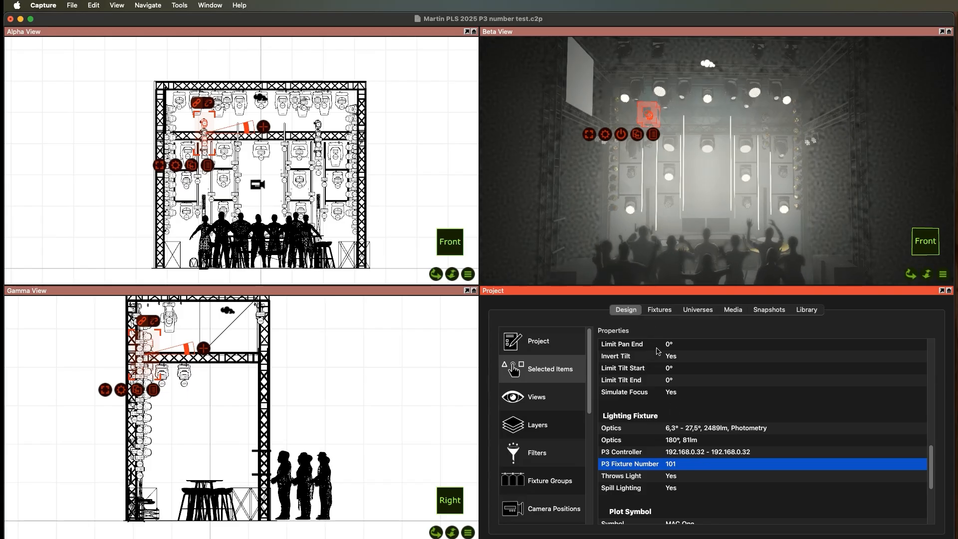
Export the project's fixture data as a comma-separated CSV file named test 1 in the Capture files folder.
left_click(659, 312)
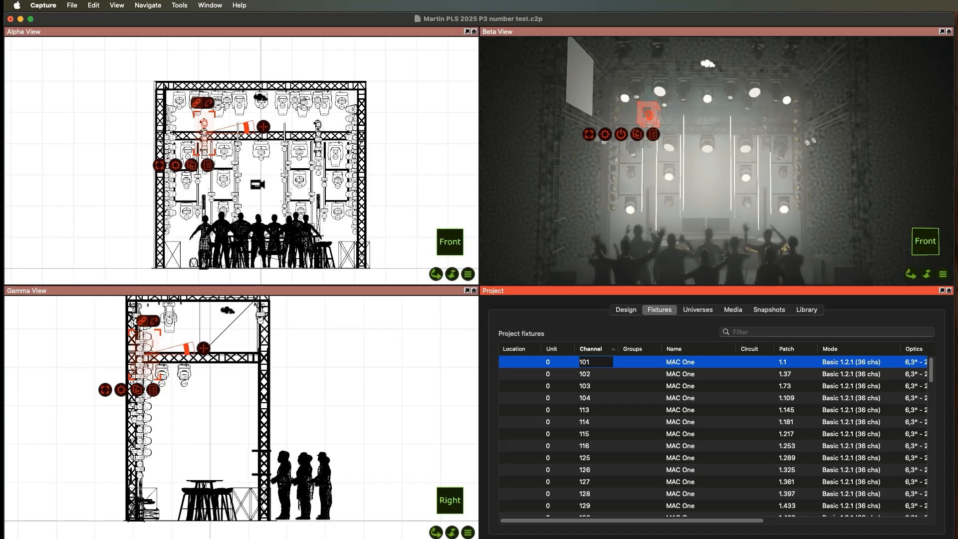
left_click(70, 6)
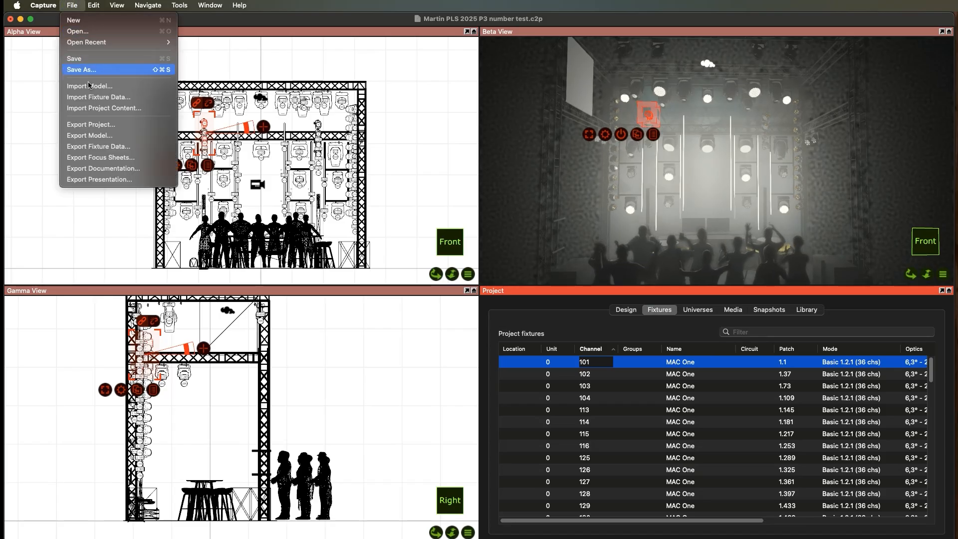
left_click(136, 146)
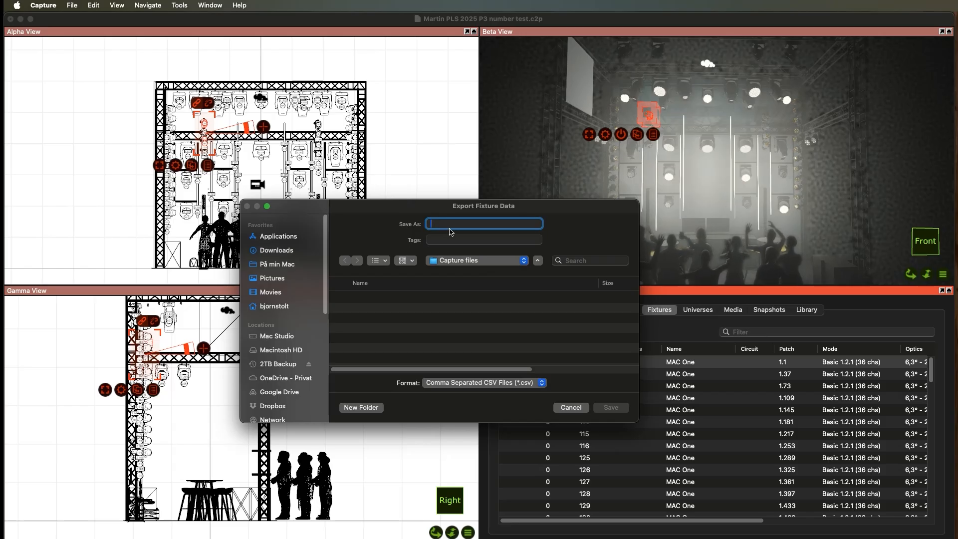
type("test 1")
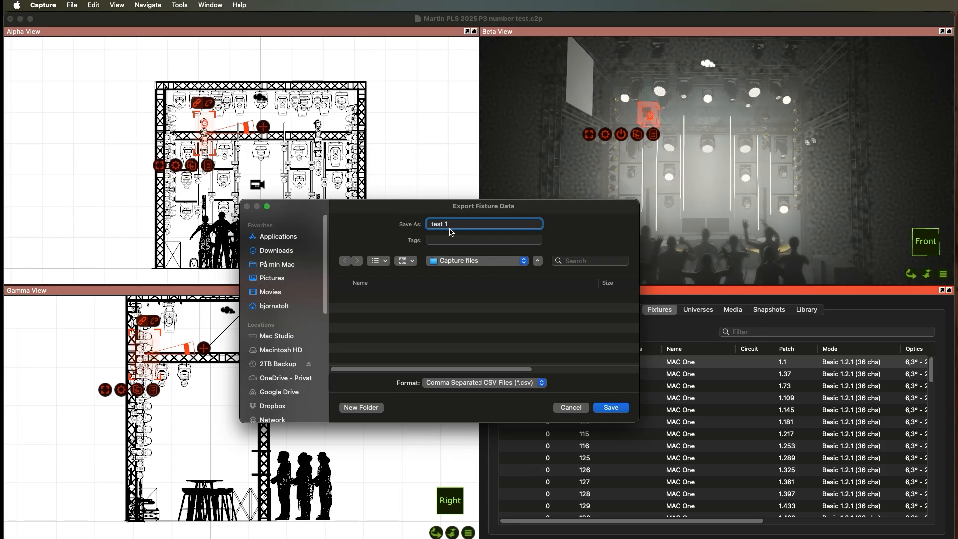
key("Return")
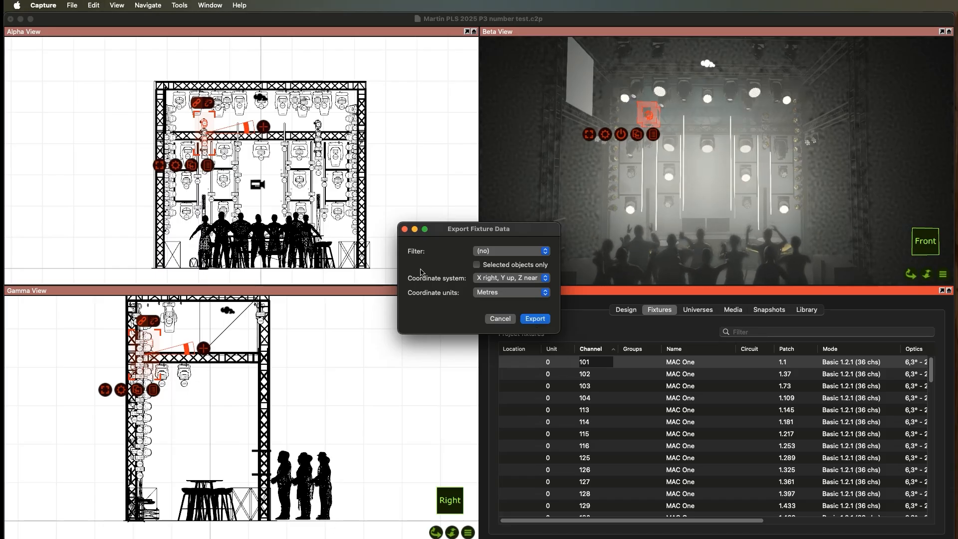
left_click(537, 320)
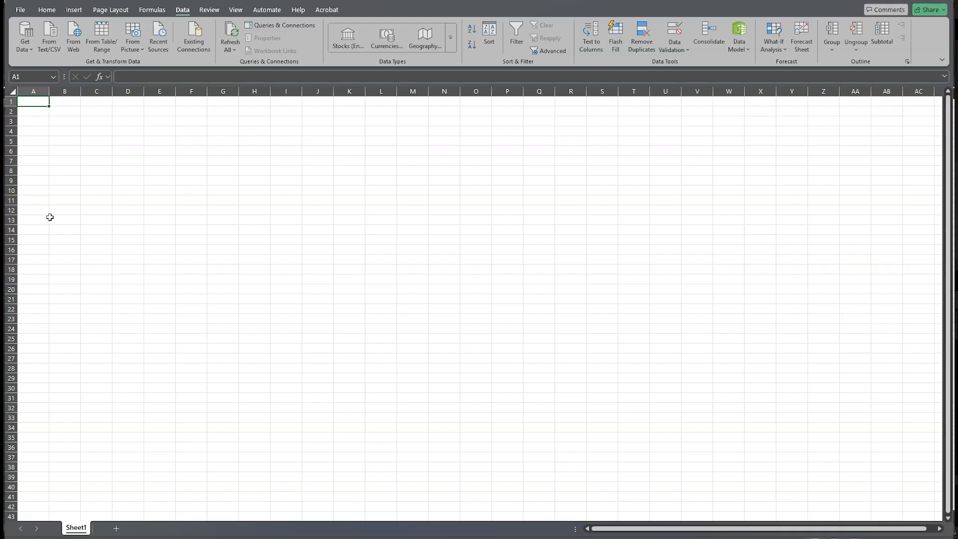
Switch to Excel and load the exported test 1 CSV from the Capture files folder as a table.
left_click(183, 10)
left_click(25, 35)
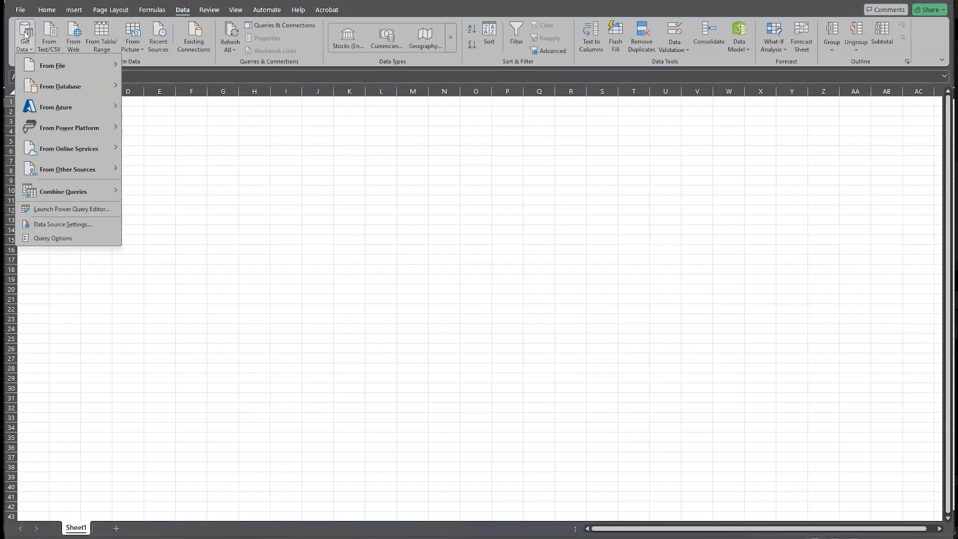
mouse_move(52, 66)
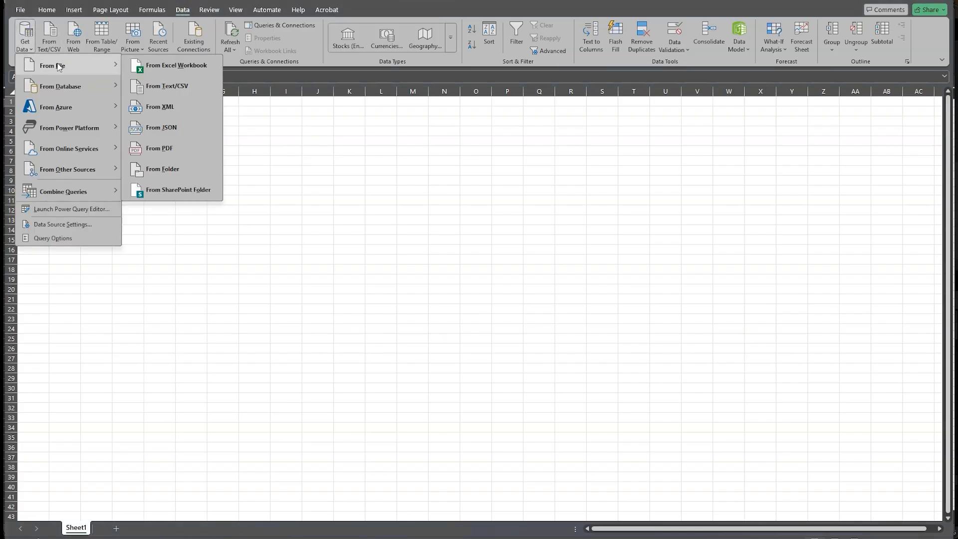
left_click(196, 88)
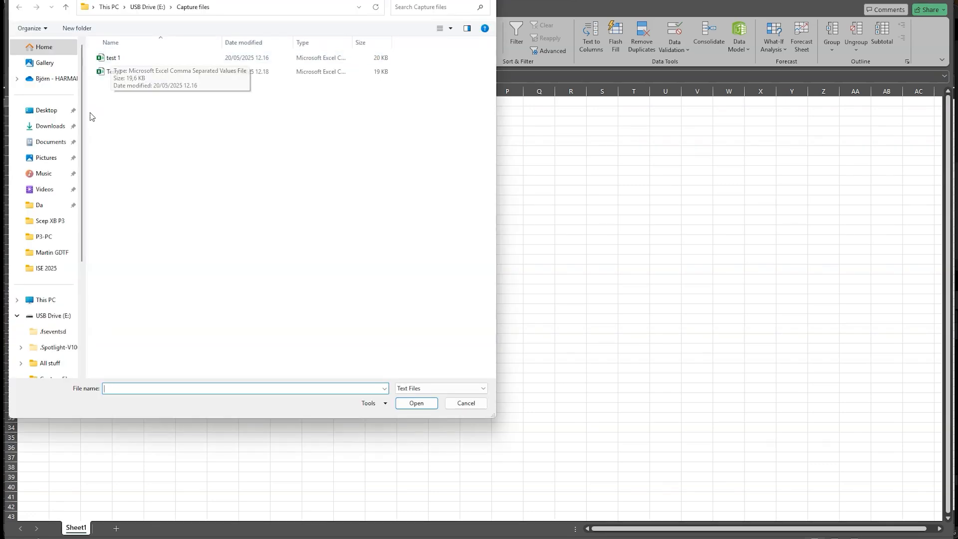
double_click(112, 57)
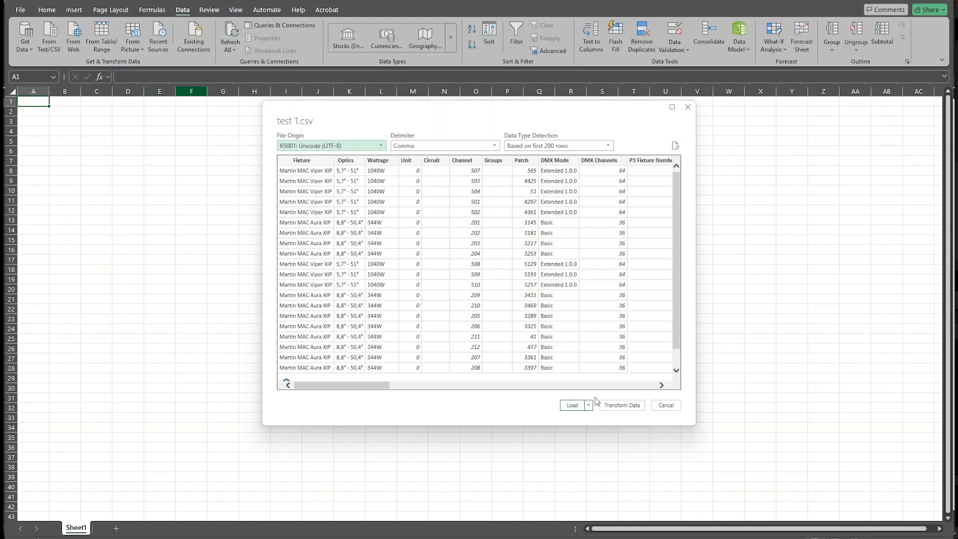
left_click(572, 405)
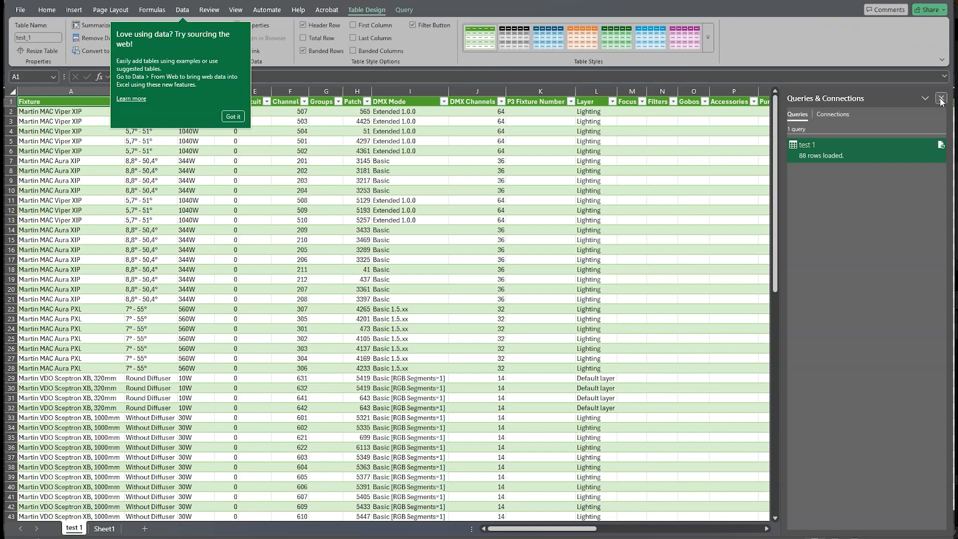
Close the Queries & Connections pane and sort the fixture table by Channel from smallest to largest.
left_click(941, 99)
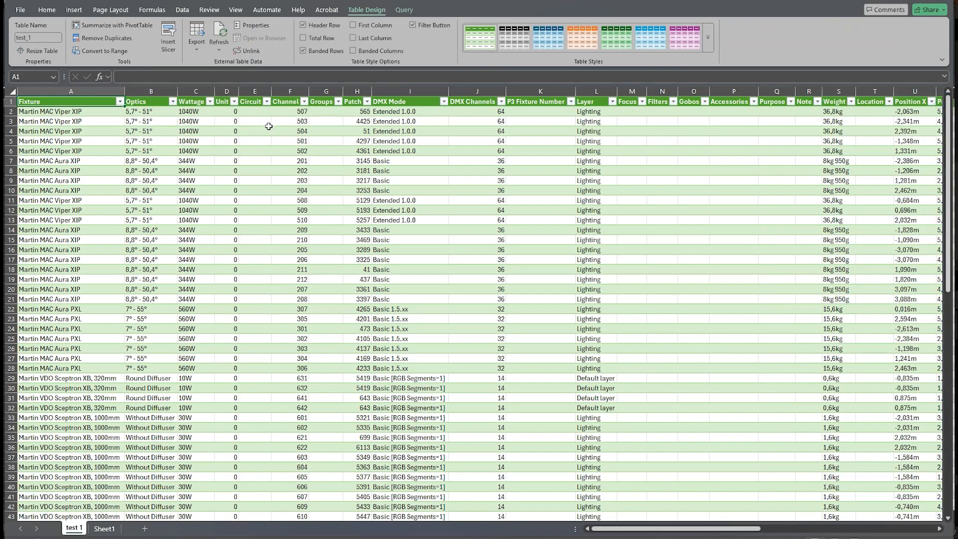
left_click(304, 102)
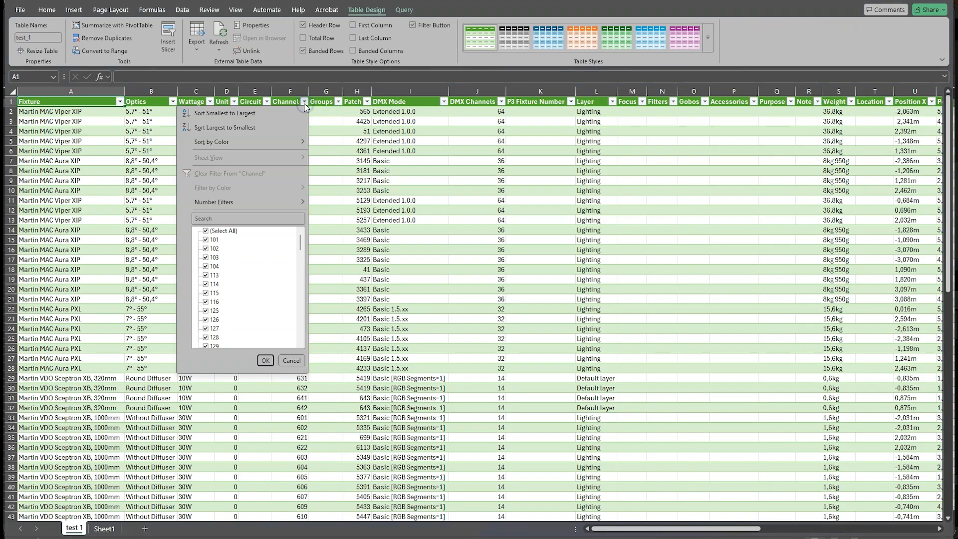
left_click(245, 118)
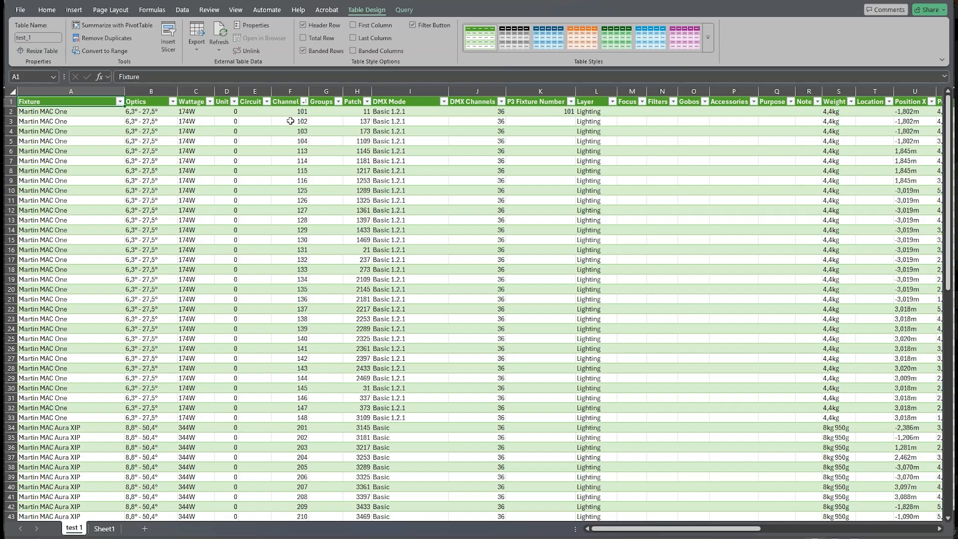
Copy the channel numbers from 102 through 705 into the P3 Fixture Number column, starting at cell K3, and dismiss the comments tip.
left_click_drag(290, 123, 302, 498)
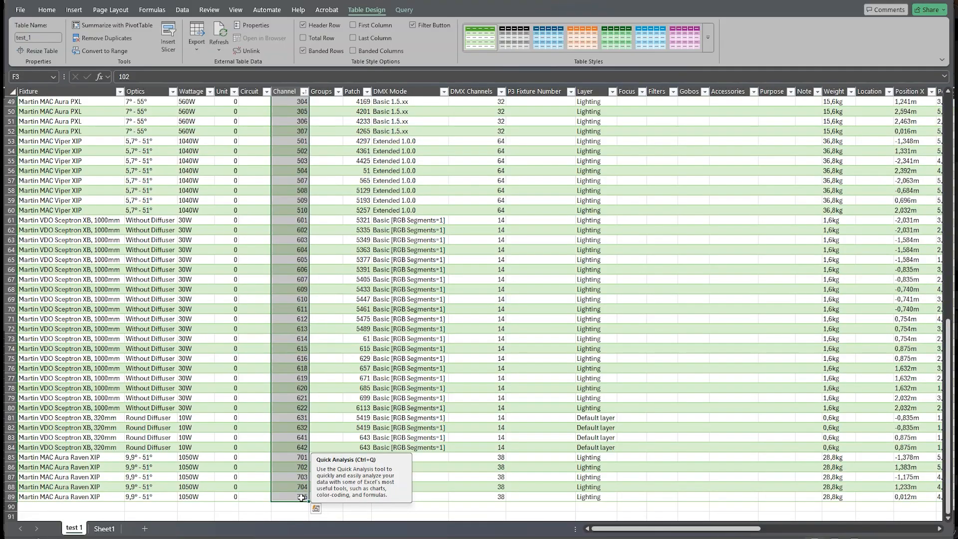
key("ctrl+c")
scroll(375, 422, "up", 4)
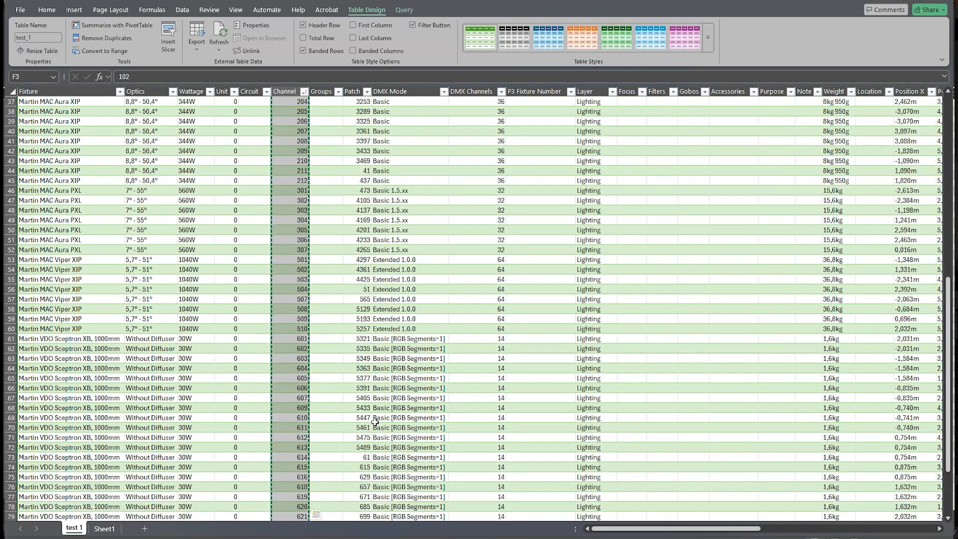
scroll(375, 421, "up", 12)
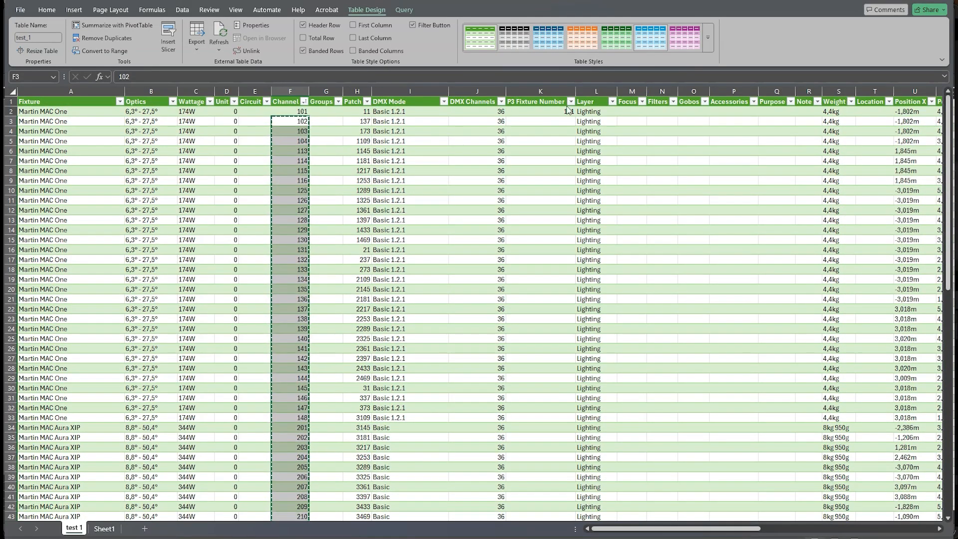
left_click(541, 119)
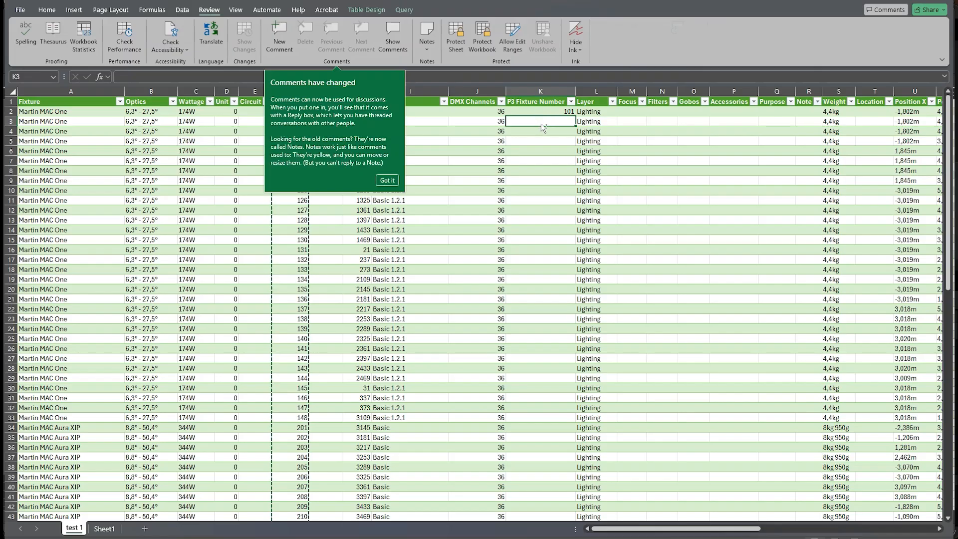
key("ctrl+v")
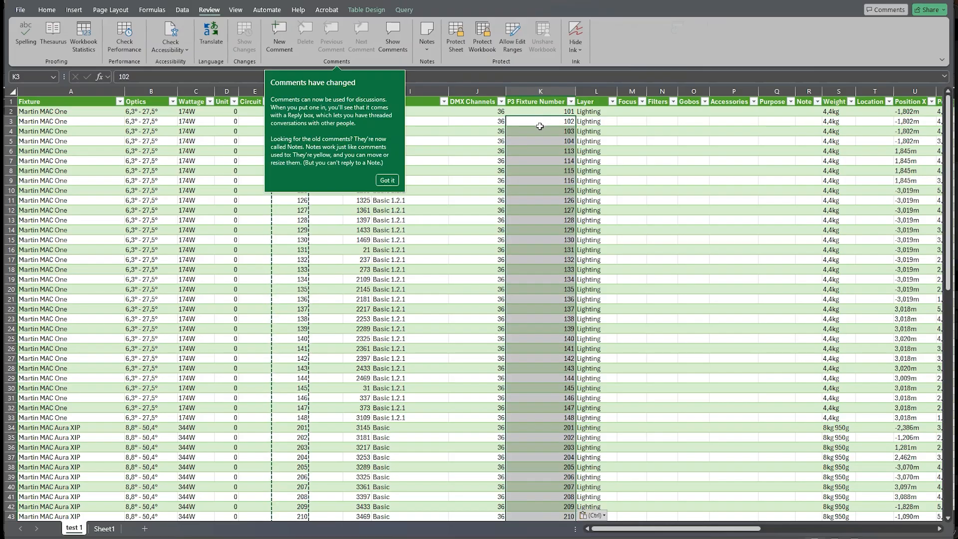
scroll(533, 175, "down", 20)
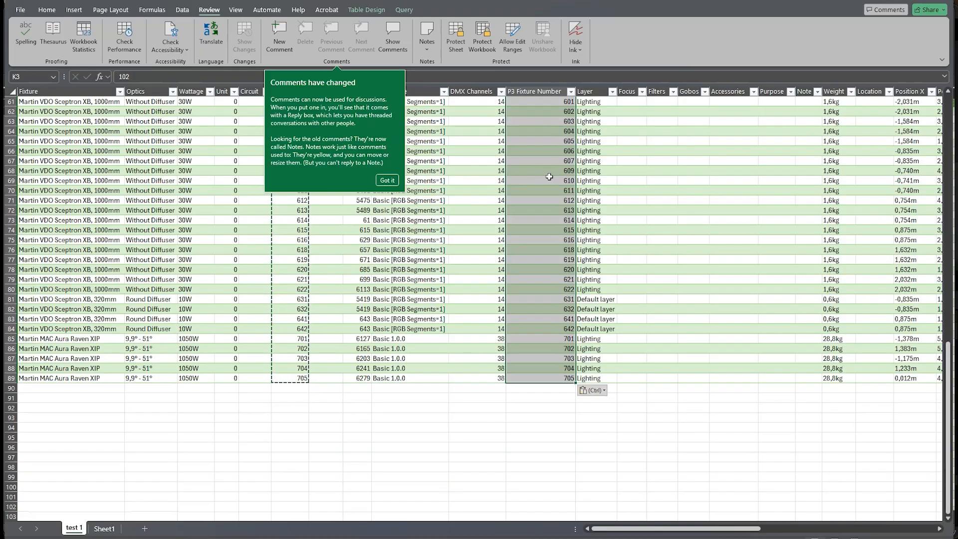
scroll(494, 212, "up", 20)
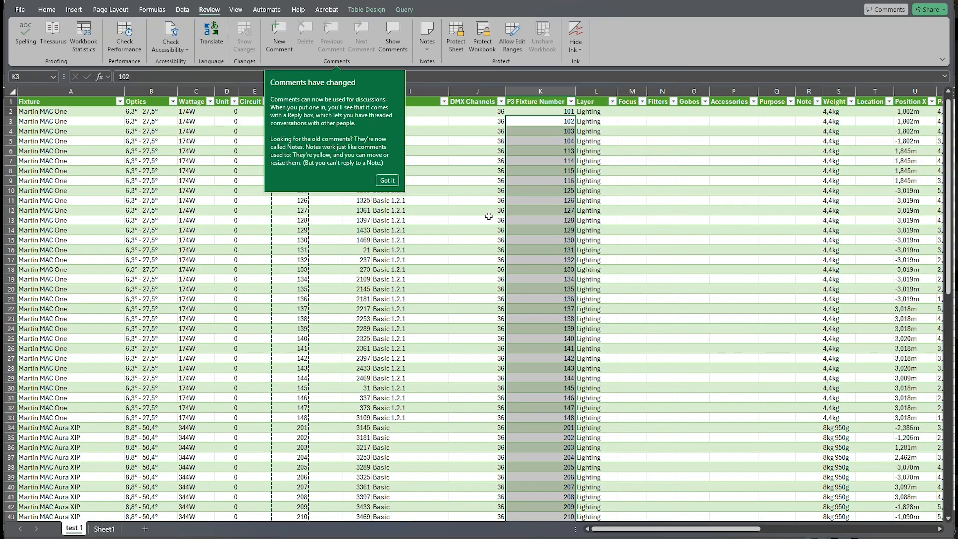
left_click(388, 180)
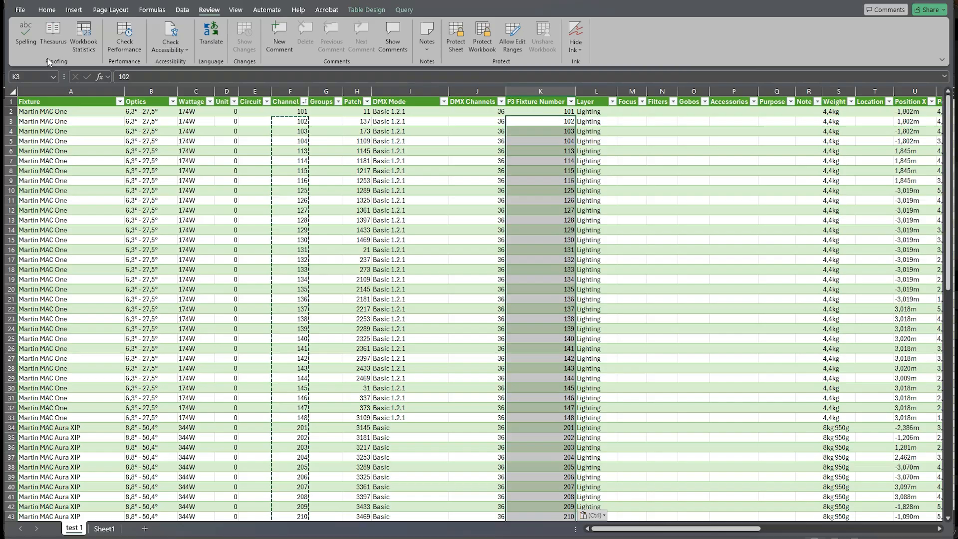
Save the edited table as CSV UTF-8 in the USB drive's Capture files folder, replacing the existing Test 2 file.
left_click(21, 11)
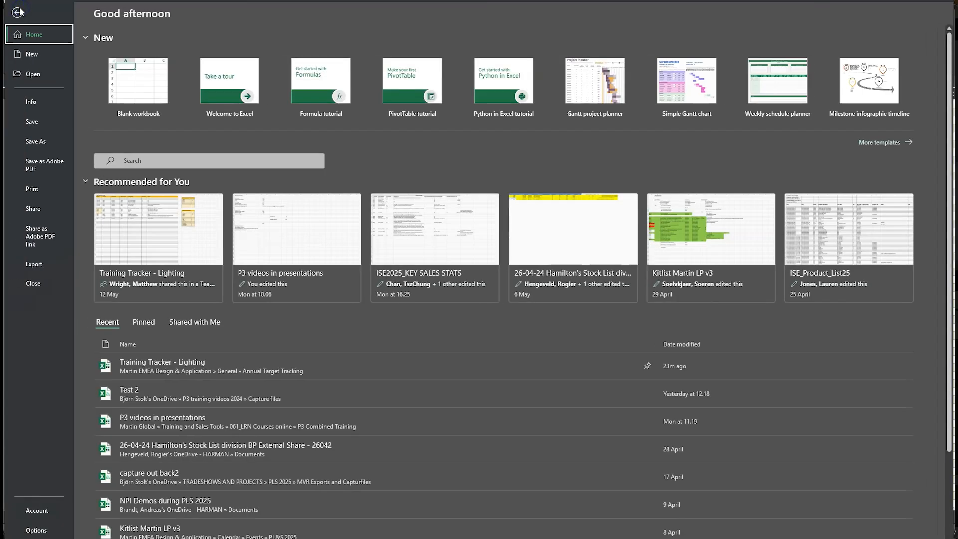
left_click(46, 120)
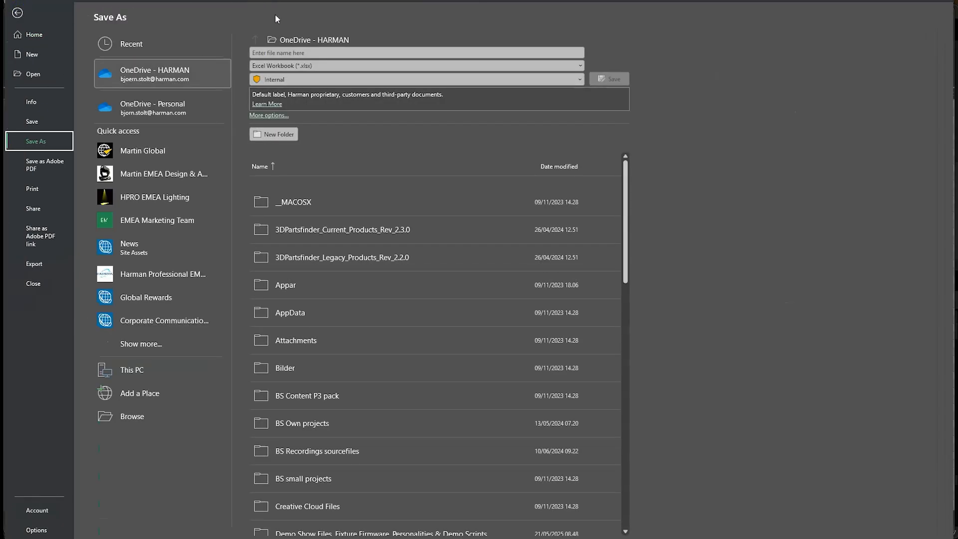
left_click(331, 67)
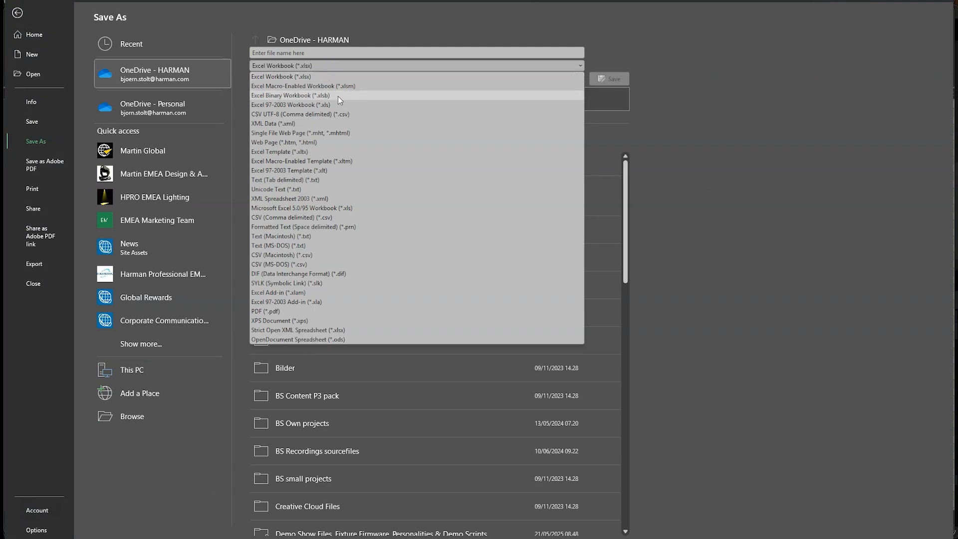
left_click(356, 116)
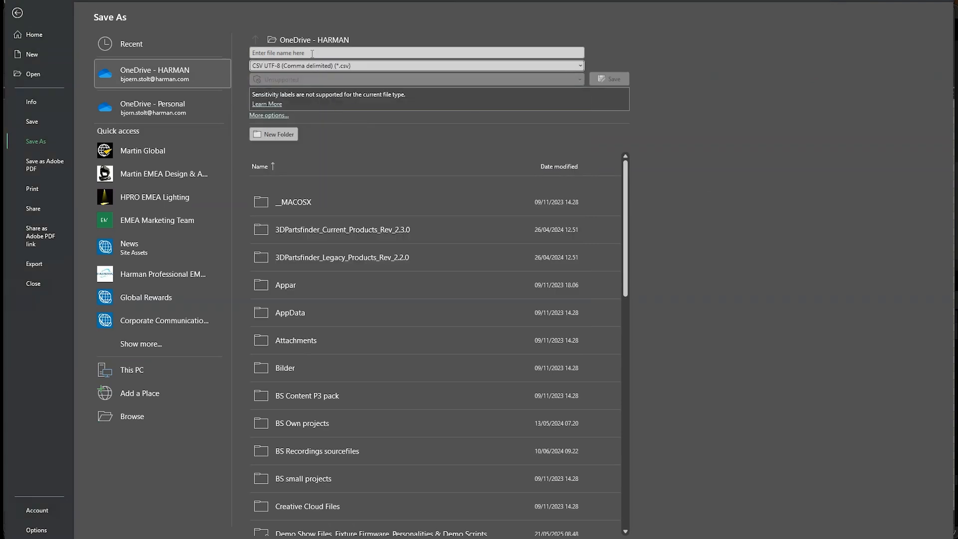
left_click(305, 40)
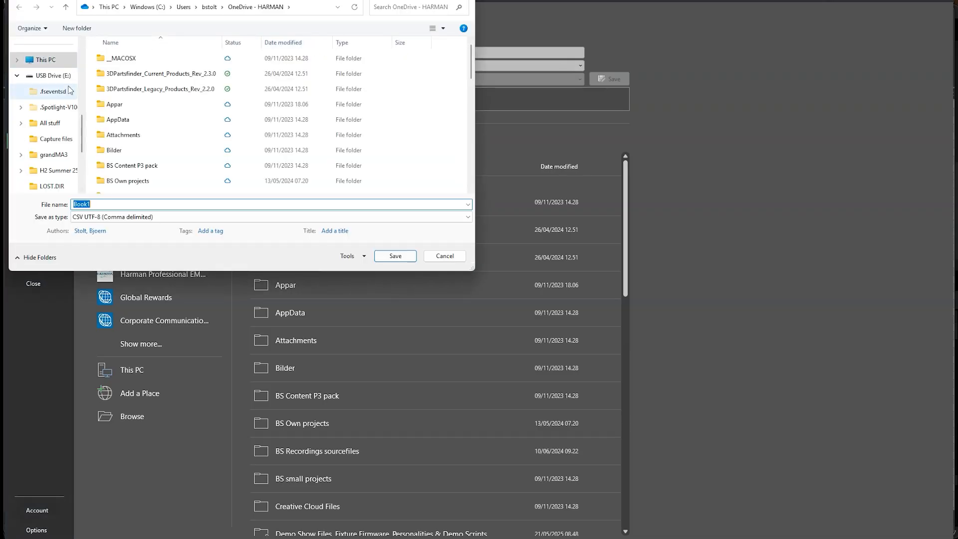
left_click(55, 141)
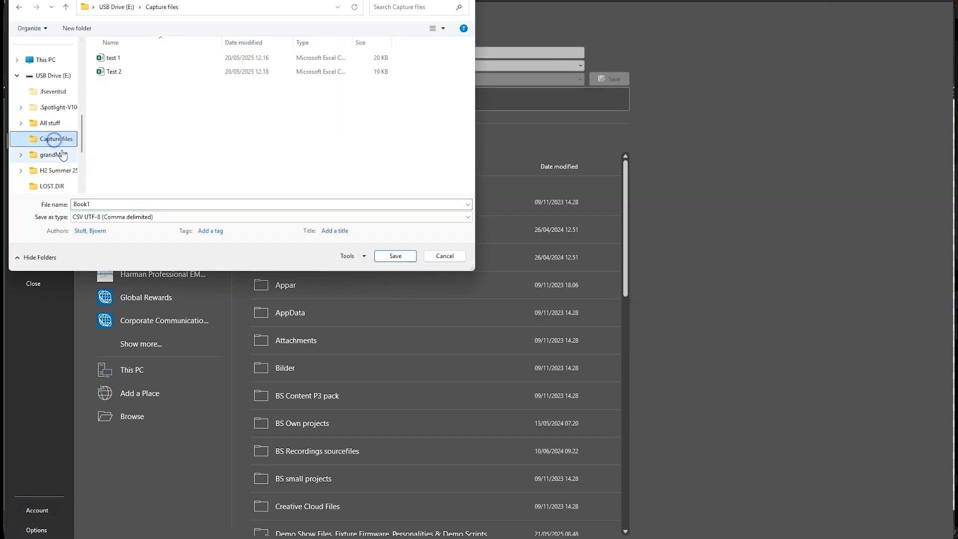
left_click(114, 71)
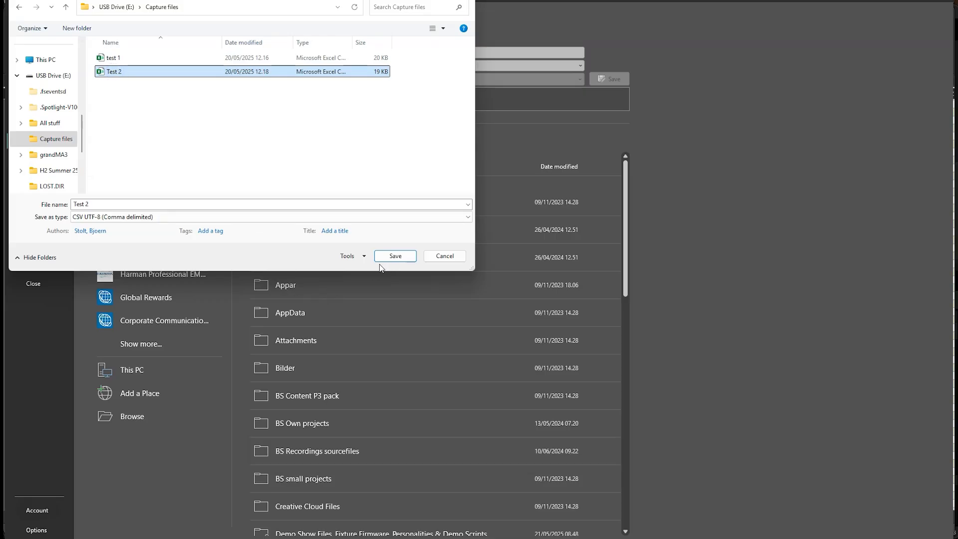
left_click(394, 257)
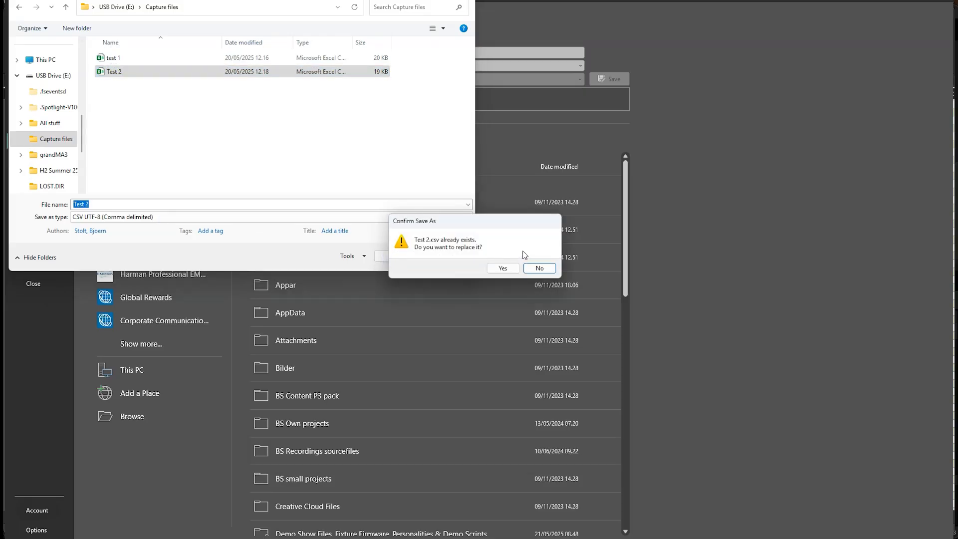
left_click(503, 269)
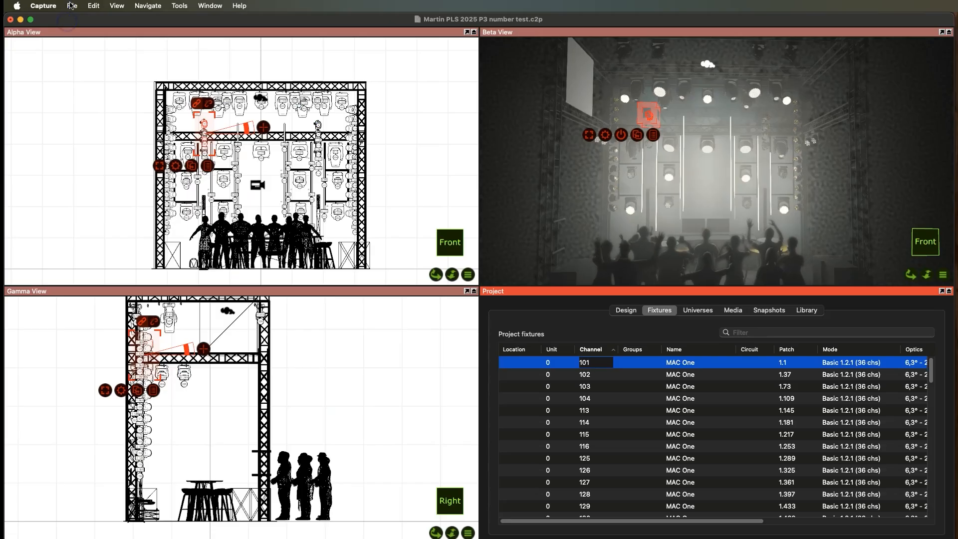
Import the fixture data from Test 2.csv in the Capture files folder into the project, identifying fixtures by Identifier.
left_click(72, 5)
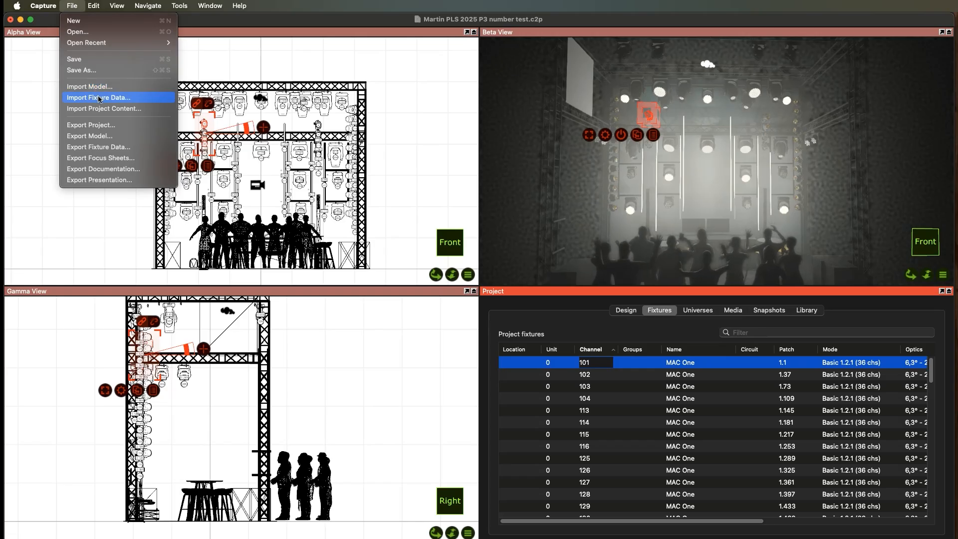
left_click(130, 98)
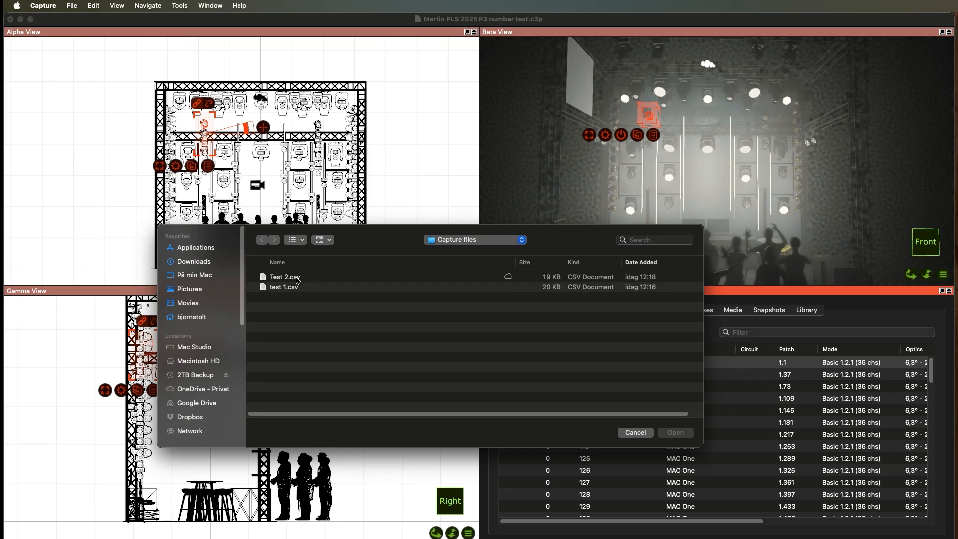
left_click(297, 281)
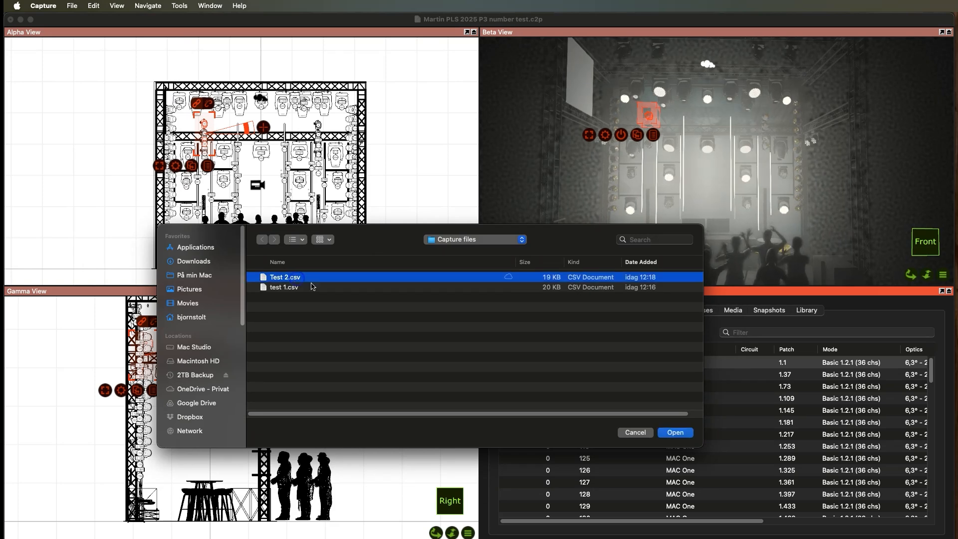
left_click(677, 432)
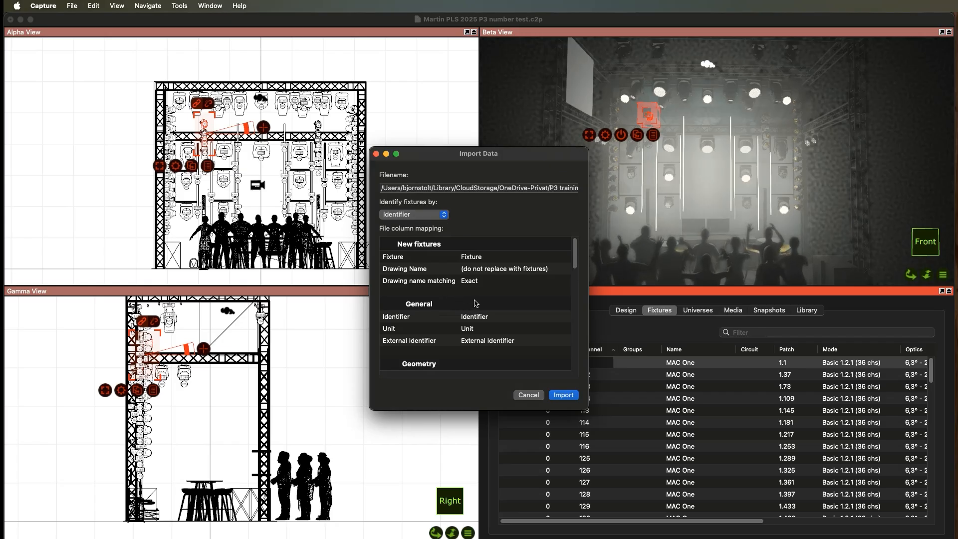
scroll(477, 302, "down", 10)
scroll(494, 296, "down", 6)
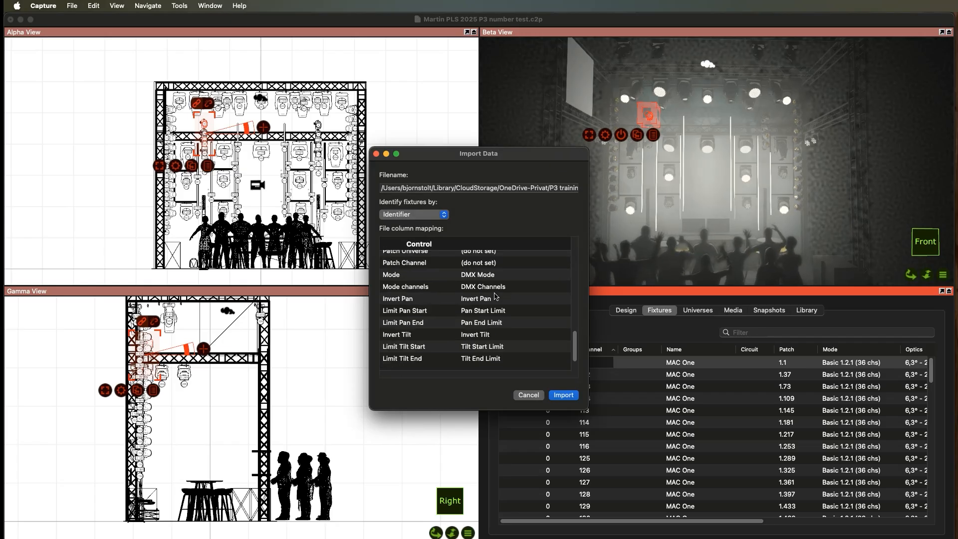
left_click(567, 399)
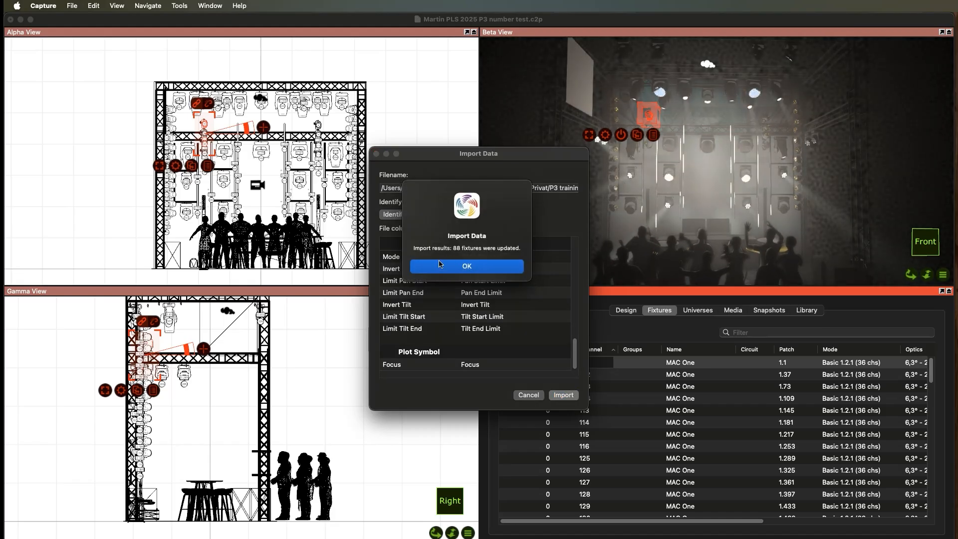
left_click(487, 270)
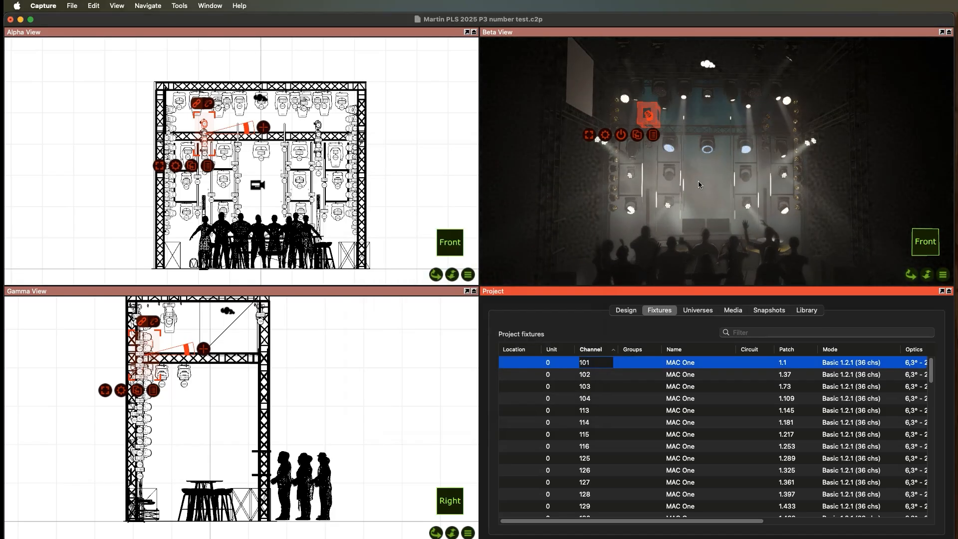
Select the MAC One on channel 115 and check its P3 Fixture Number in the selected item's properties.
left_click(703, 188)
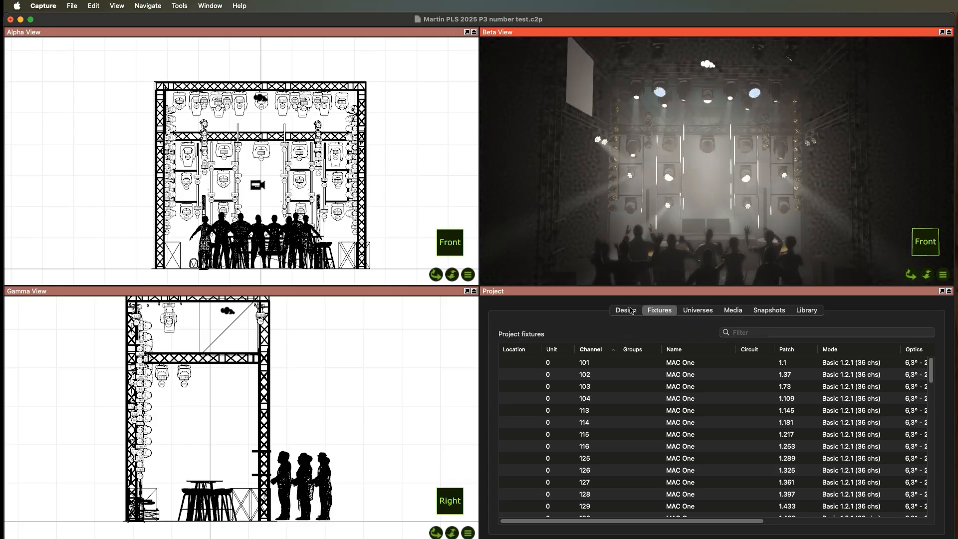
left_click(644, 434)
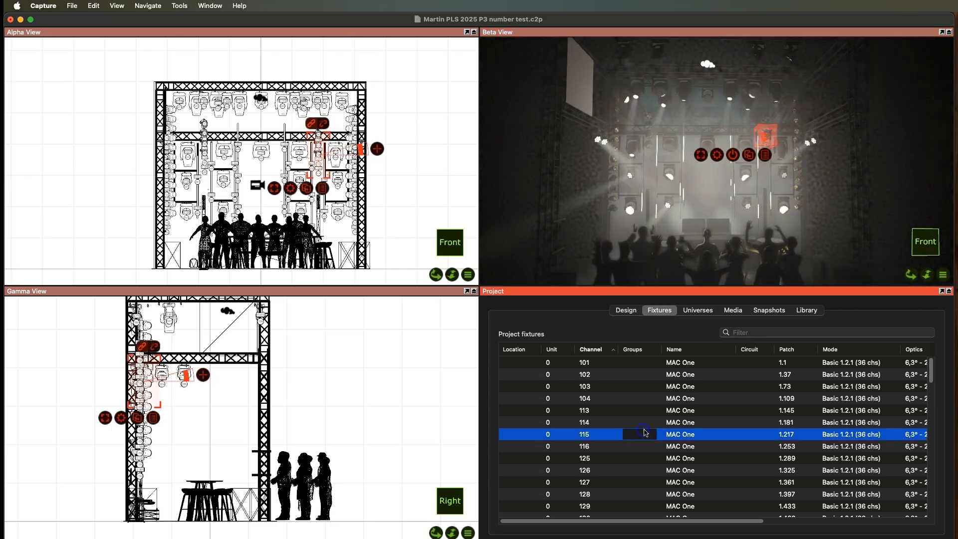
left_click(630, 311)
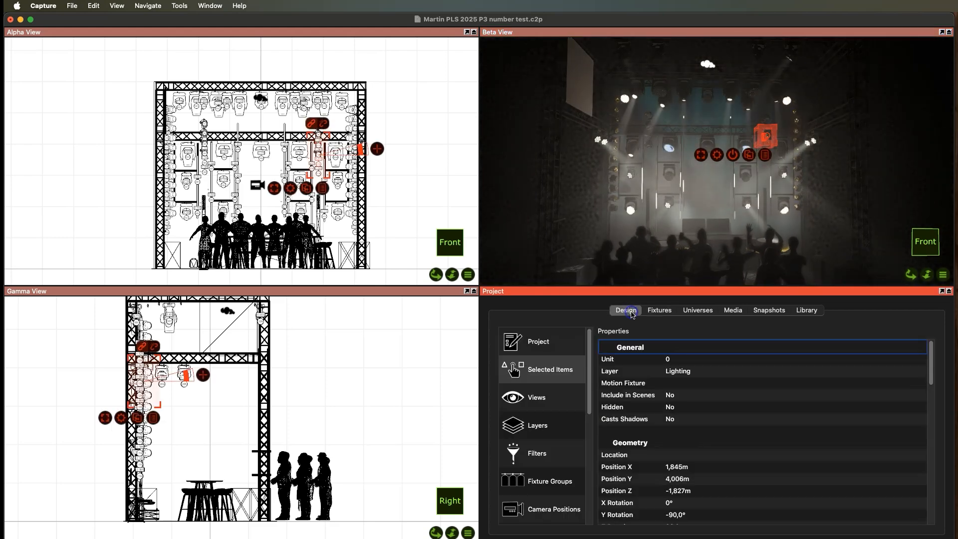
left_click(547, 370)
scroll(669, 443, "down", 5)
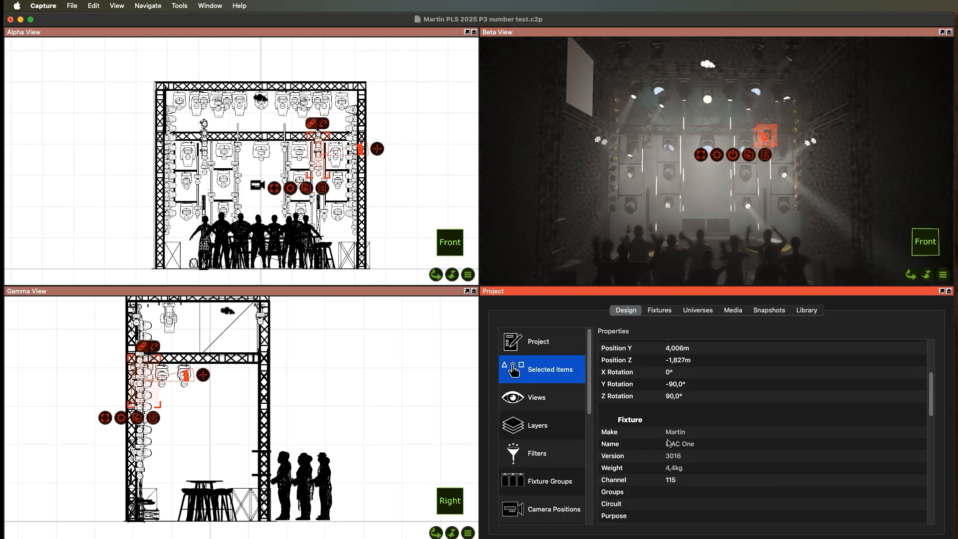
scroll(669, 443, "down", 5)
scroll(669, 440, "down", 4)
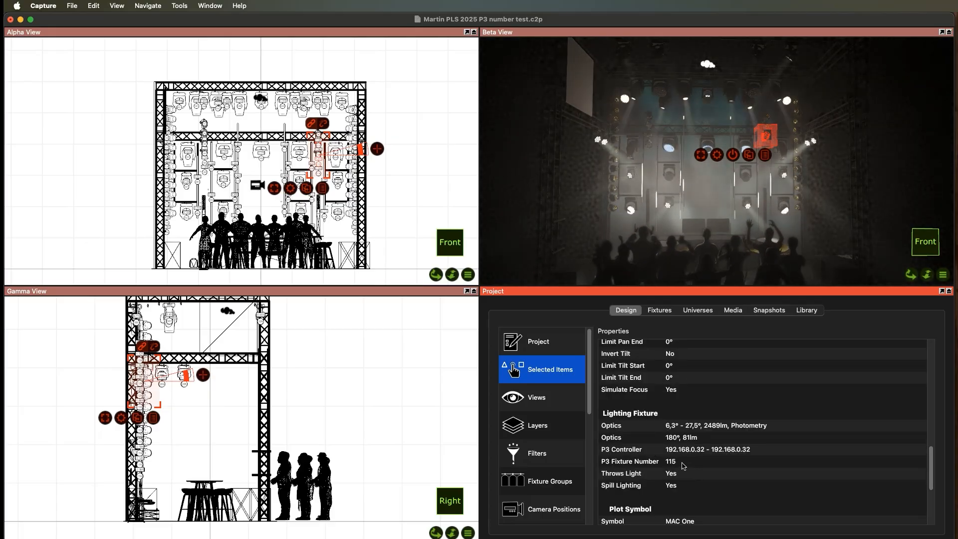
Select all project fixtures from channel 101 through 705 and show their shared design properties.
left_click(660, 311)
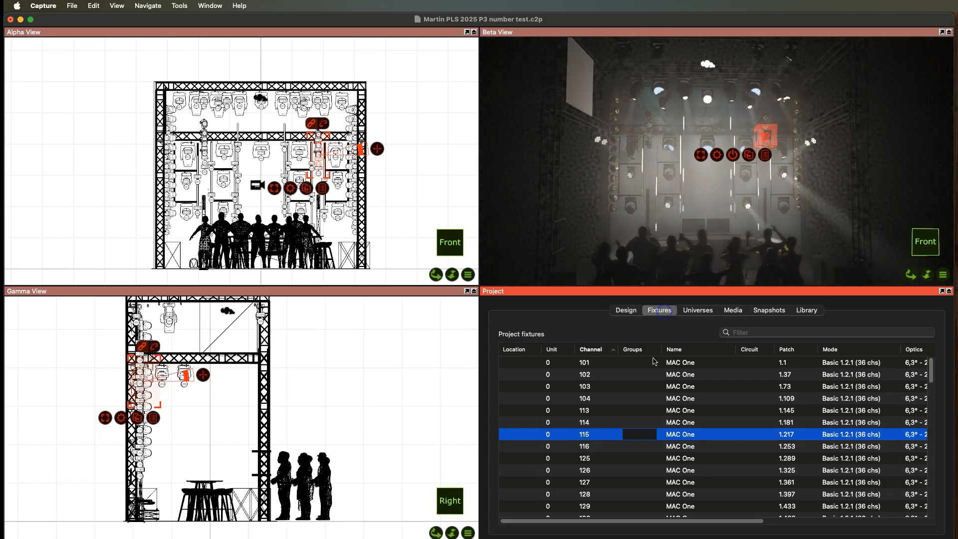
double_click(606, 362)
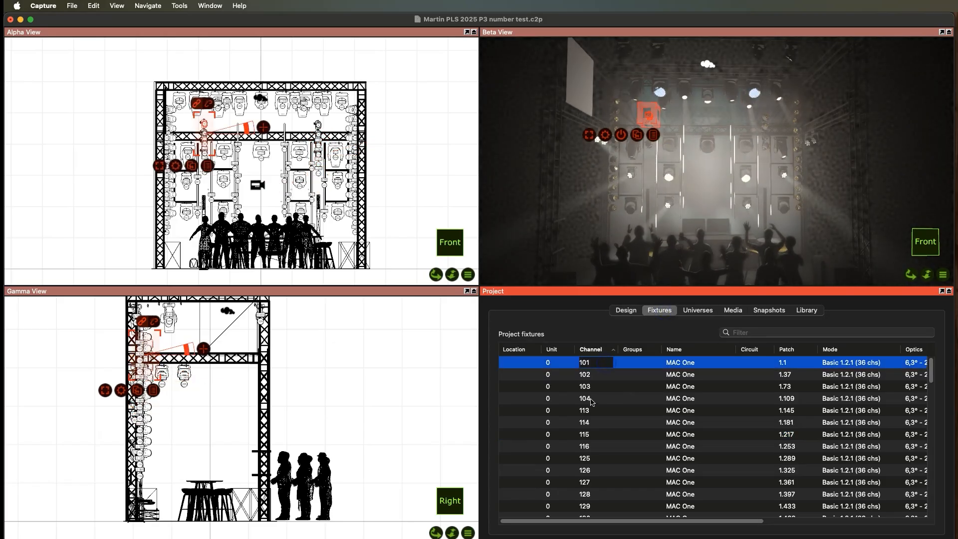
scroll(592, 402, "down", 20)
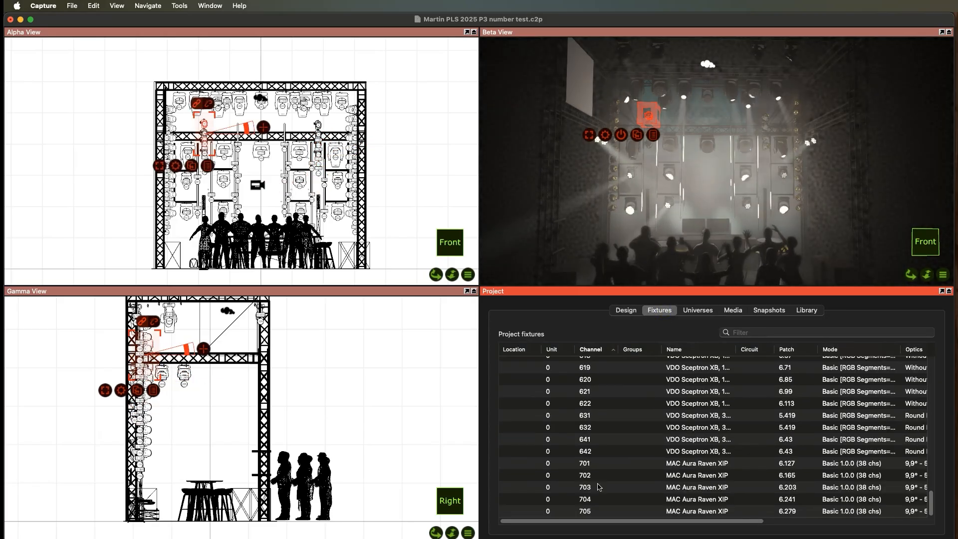
left_click(601, 512, "shift")
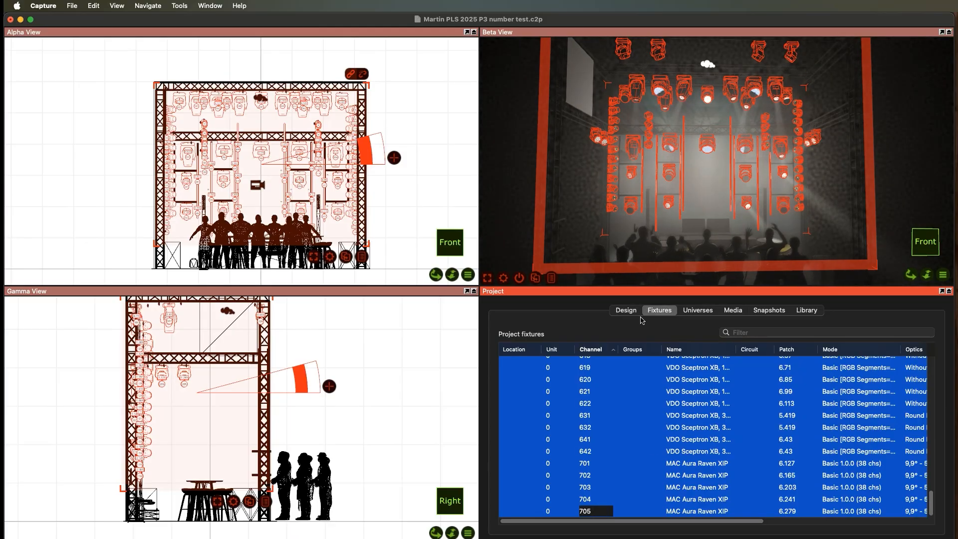
key("super+1")
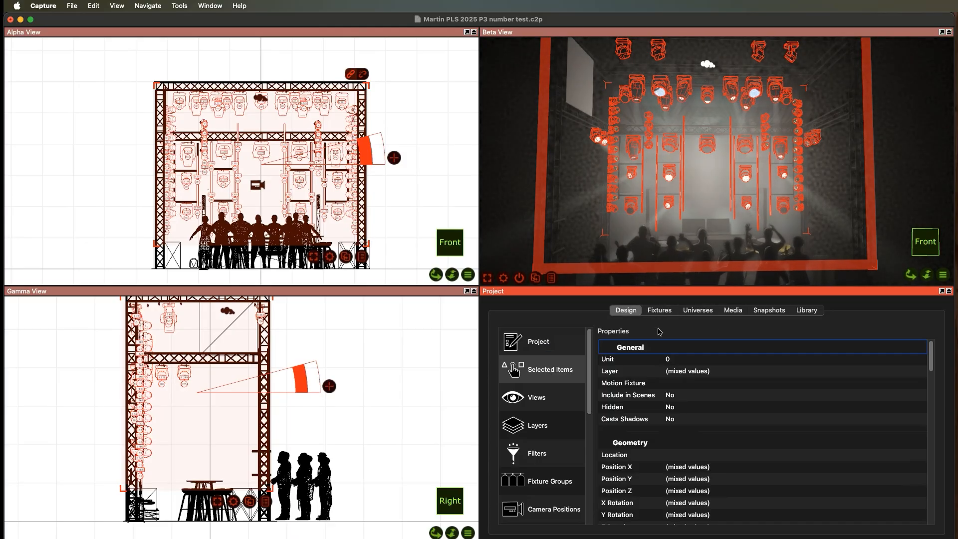
Set the P3 Controller of all selected fixtures to (no), and reassign it to 192.168.0.32 - 192.168.0.32.
scroll(732, 475, "down", 10)
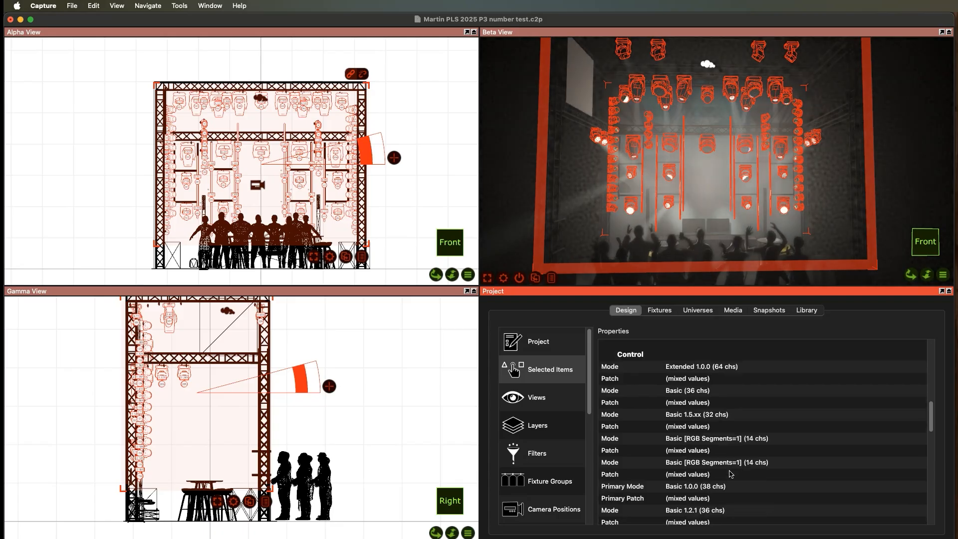
scroll(730, 473, "down", 5)
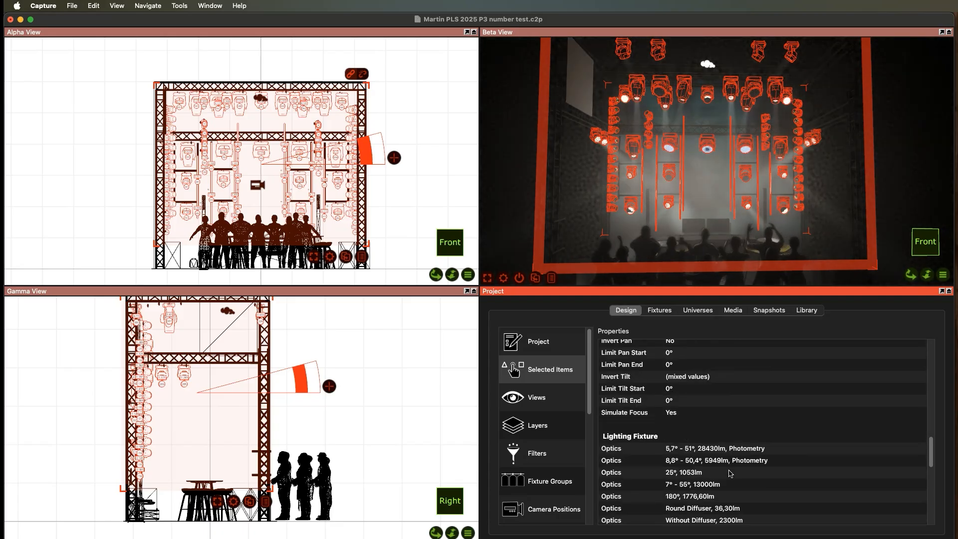
scroll(689, 487, "down", 3)
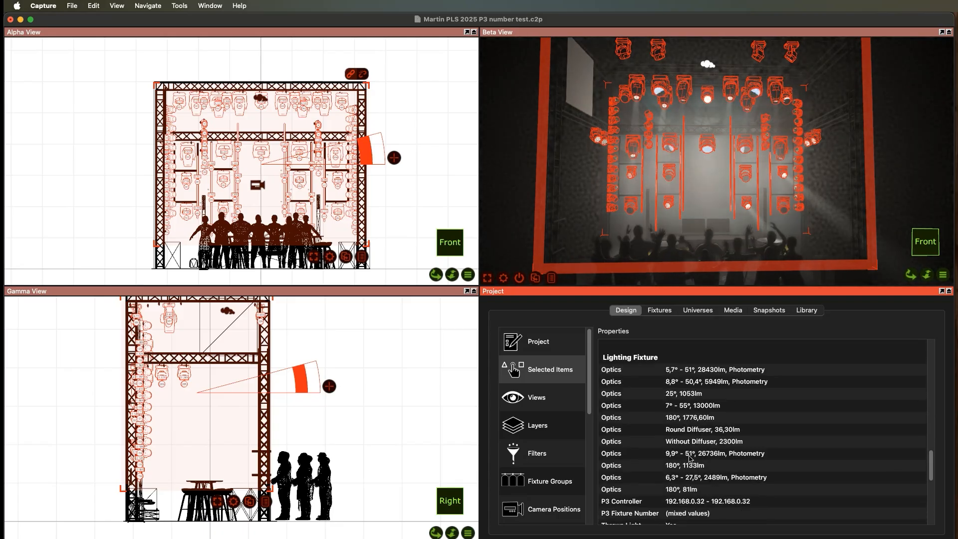
scroll(677, 485, "down", 2)
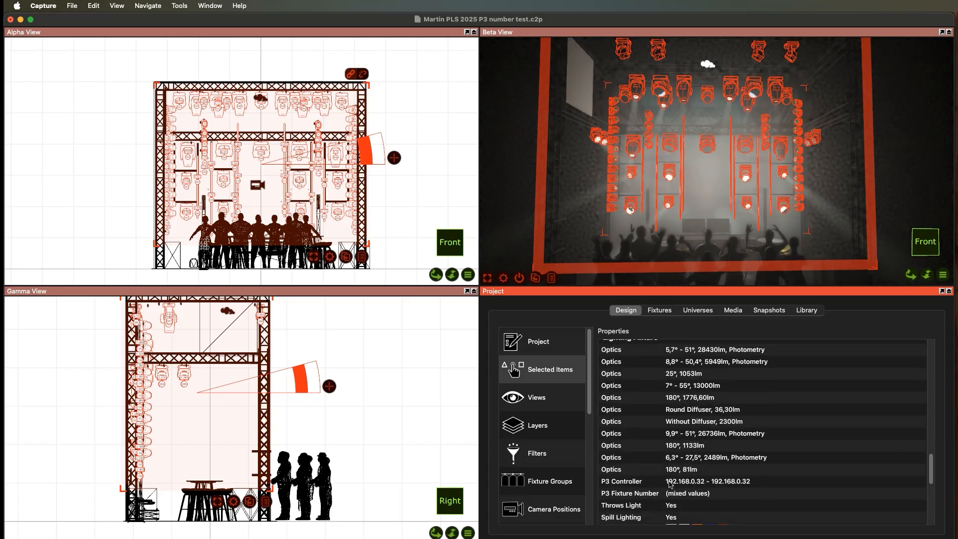
left_click(714, 482)
left_click(716, 471)
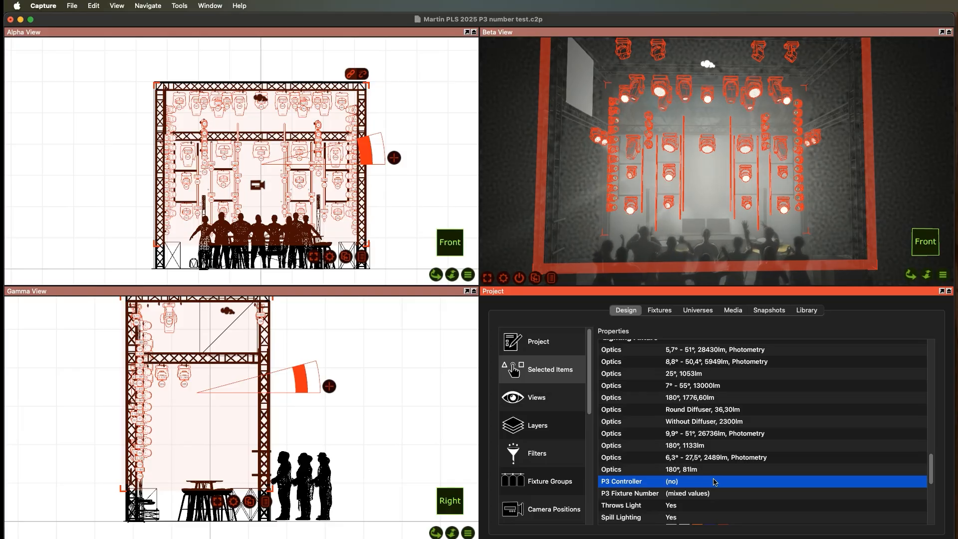
left_click(713, 482)
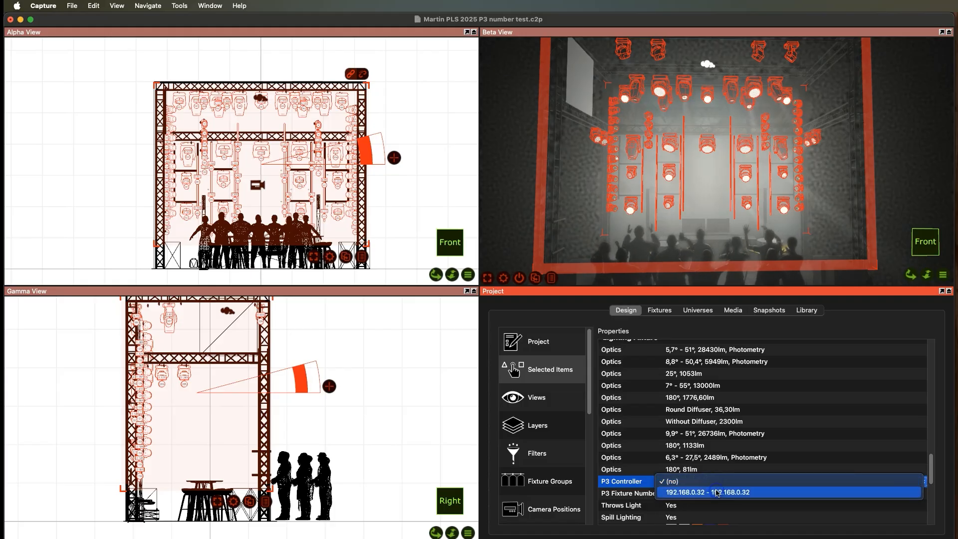
left_click(717, 493)
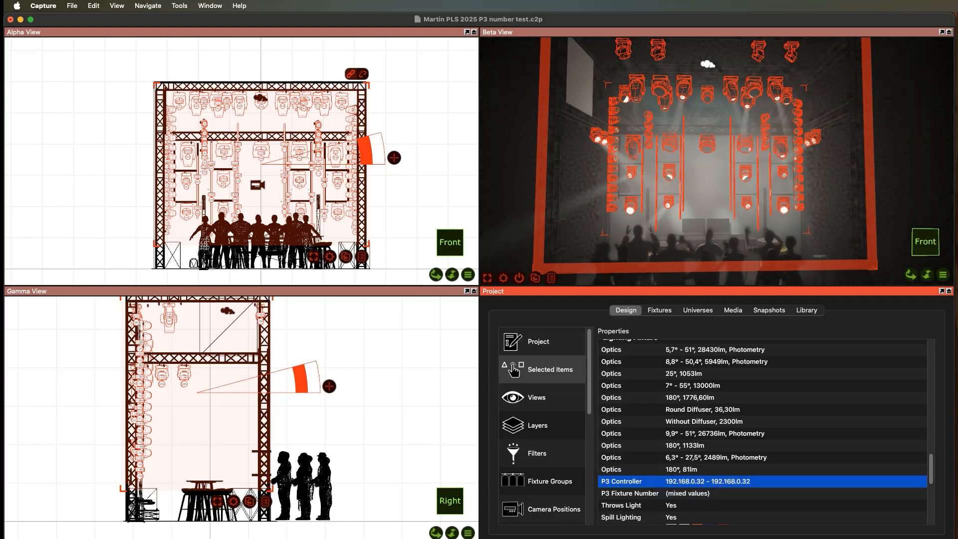
Switch to grandMA3 onPC, set the selected fixtures' P3 attribute to Video in Mixed Mode, and reopen that attribute for editing.
key("super+Tab")
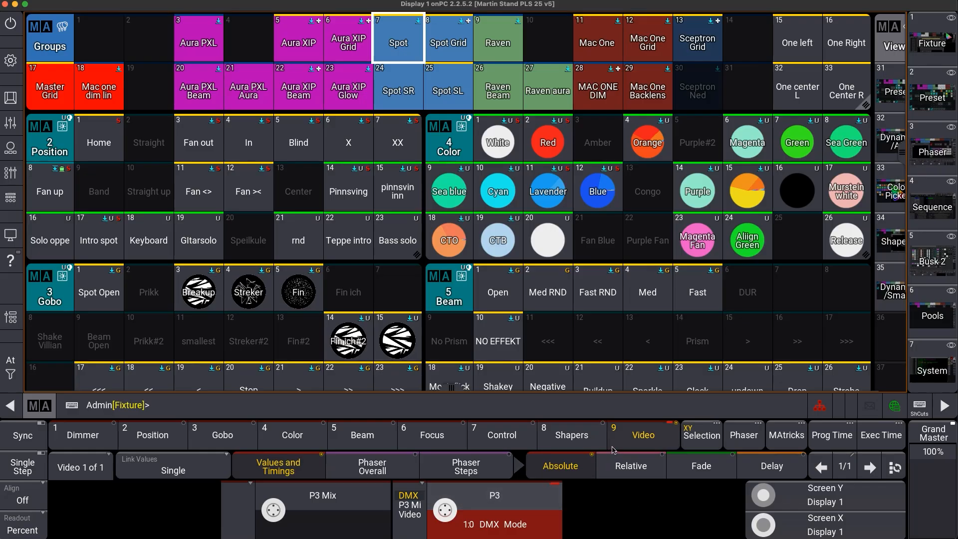
left_click(499, 527)
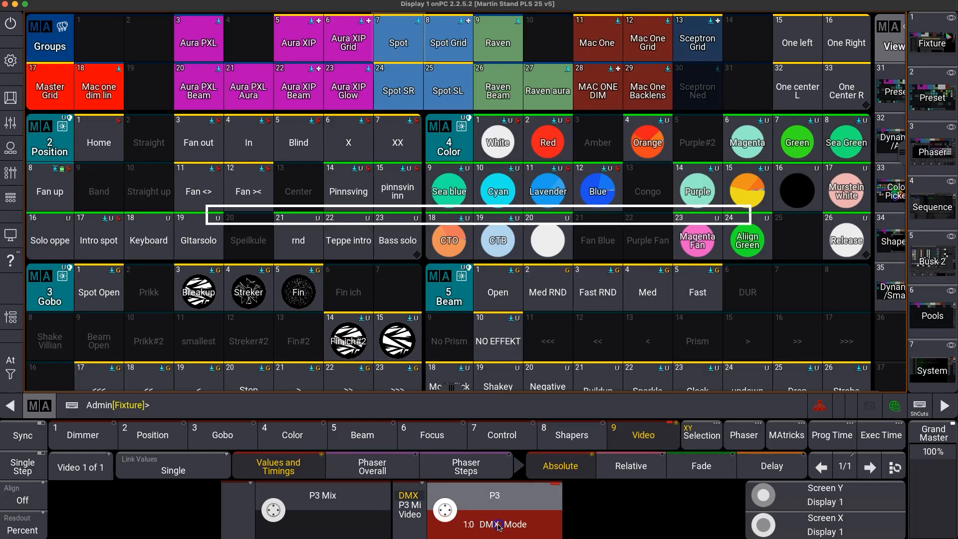
left_click(299, 194)
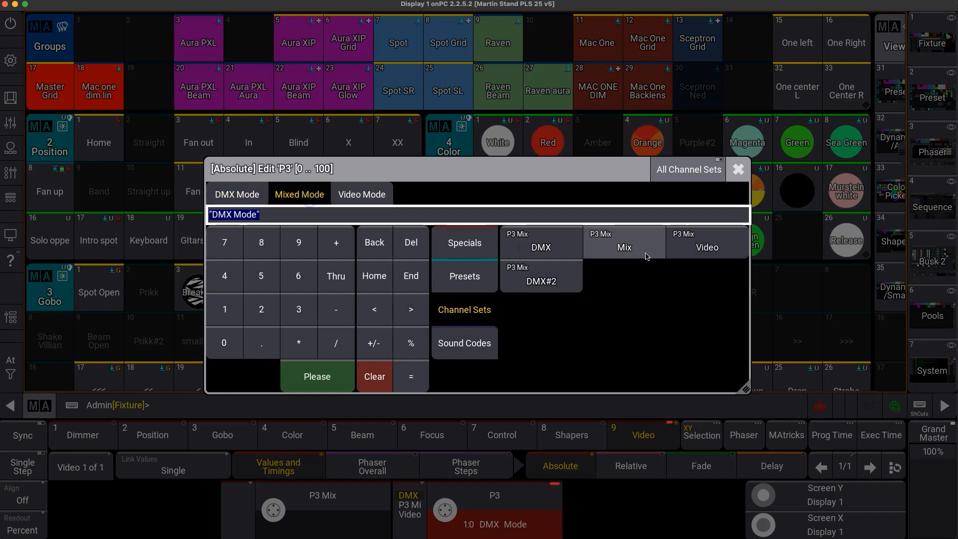
left_click(703, 248)
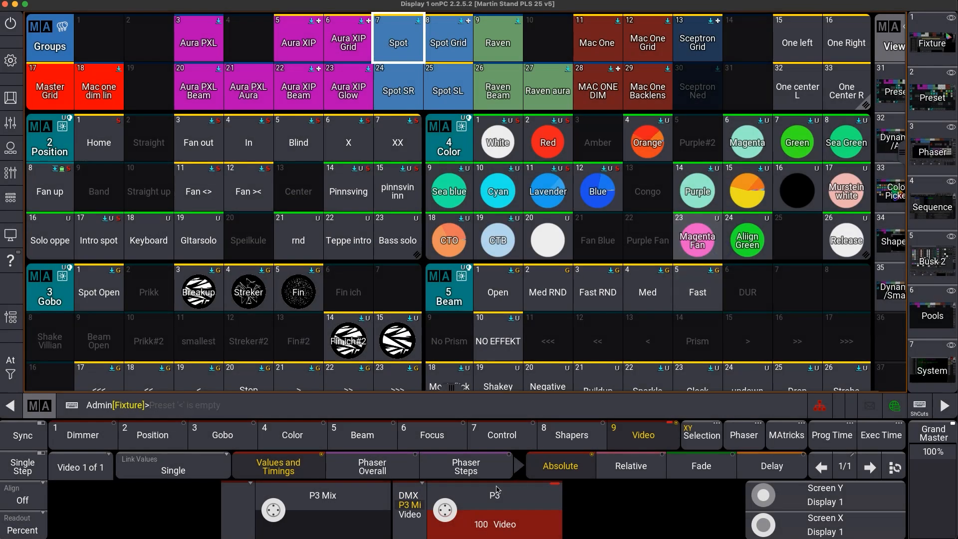
left_click(449, 522)
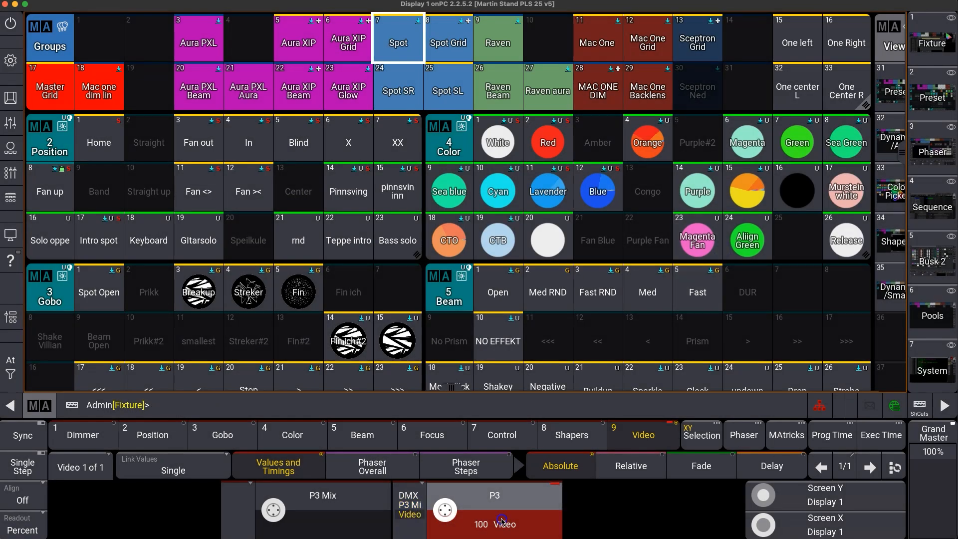
left_click(617, 248)
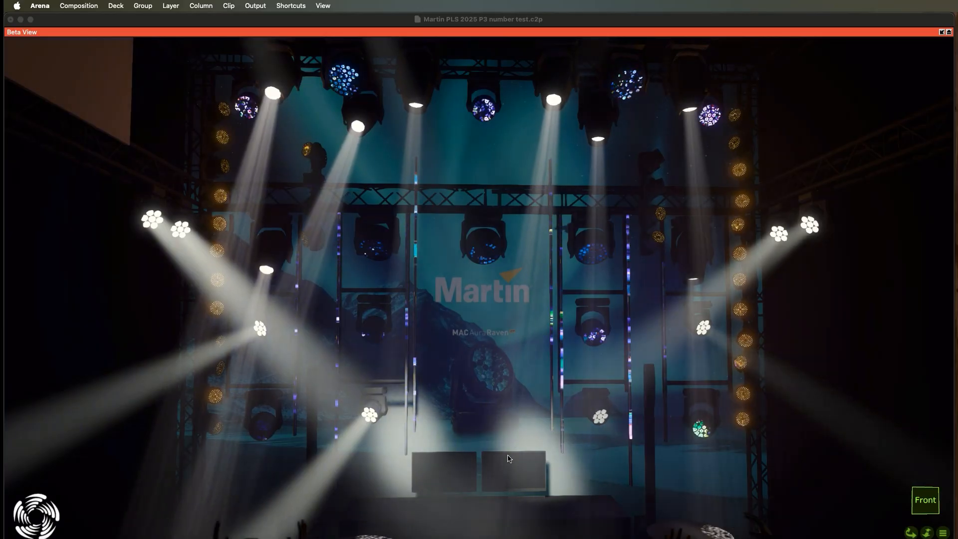
Zoom out the enlarged Beta View in Capture to examine the video content across the stage rig.
scroll(489, 463, "down", 3)
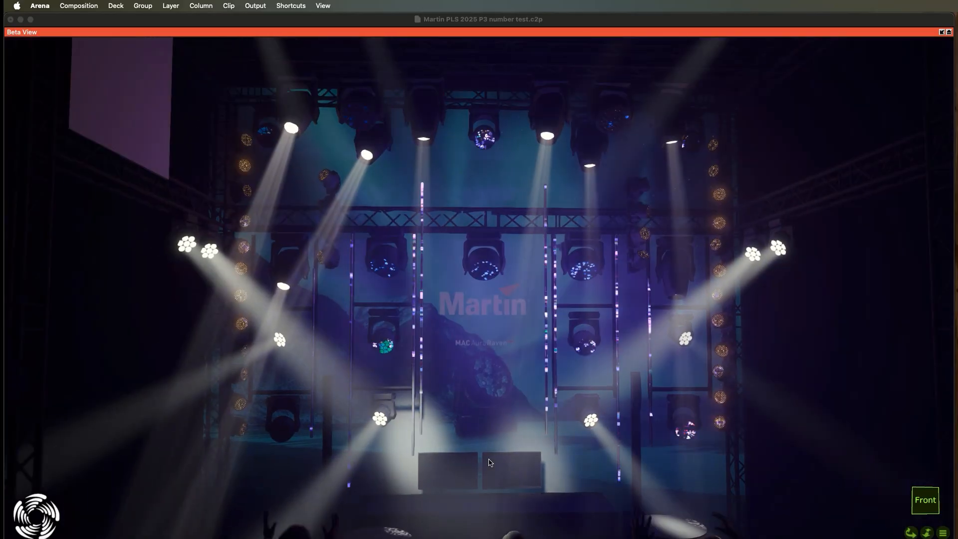